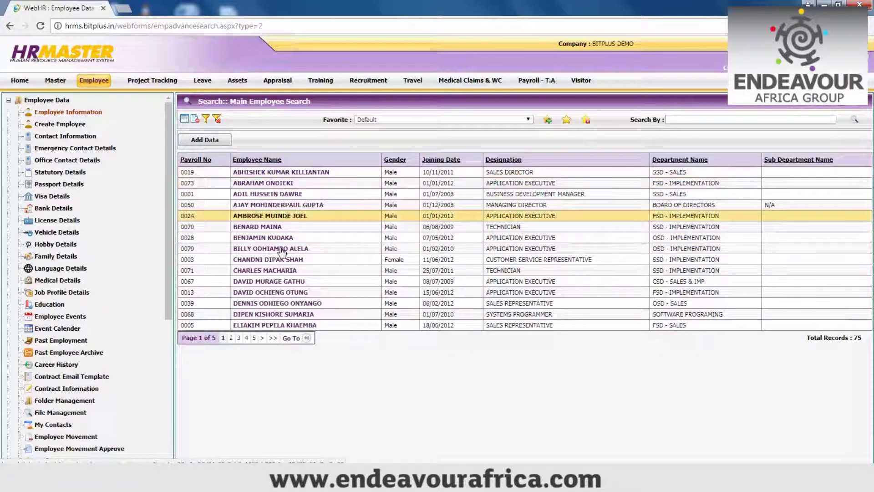
# Open the first listed employee's record and view the Branch and Designation choices in the placement information
pyautogui.click(292, 176)
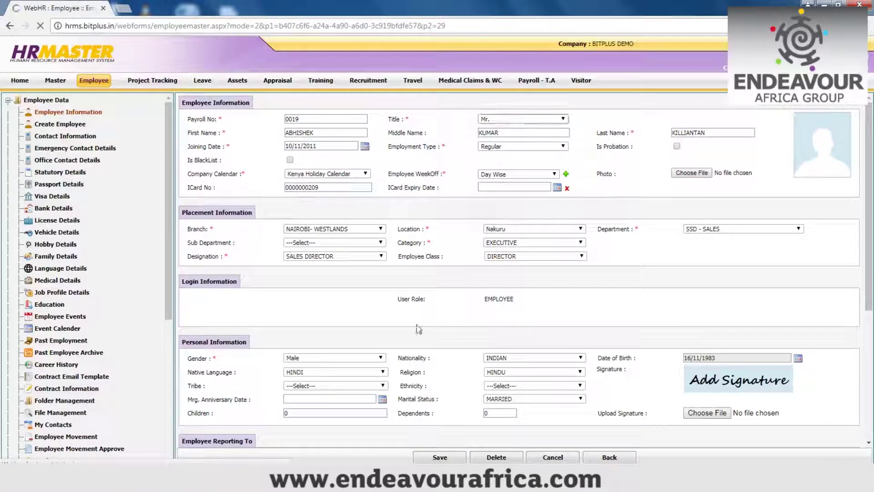
pyautogui.click(367, 230)
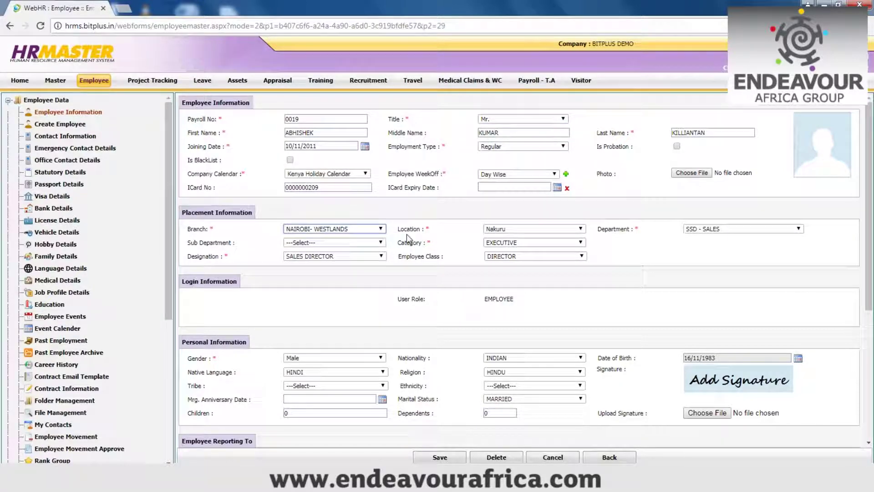
pyautogui.click(373, 258)
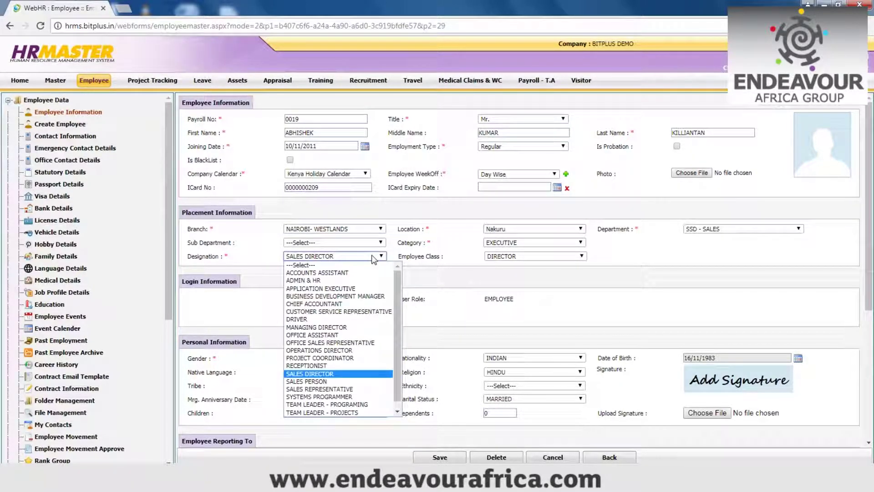
pyautogui.click(373, 258)
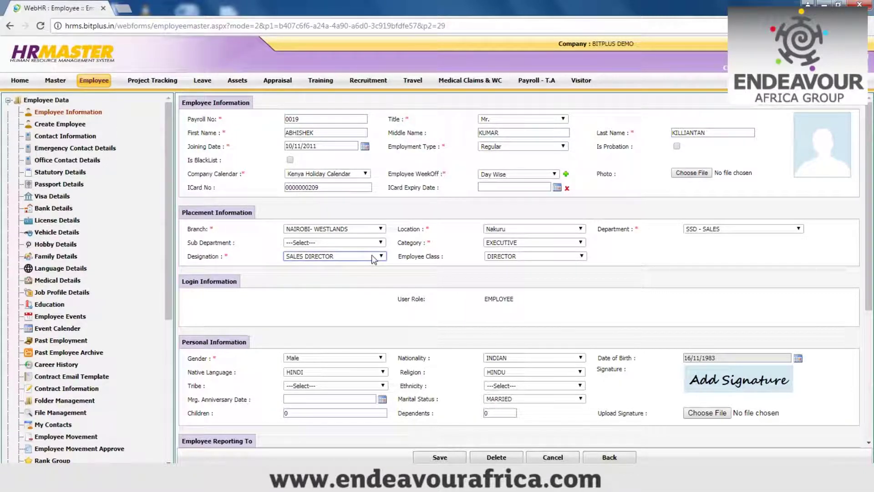
# Open a blank Create Employee form and look through its employee, placement, personal and contact sections
pyautogui.click(65, 125)
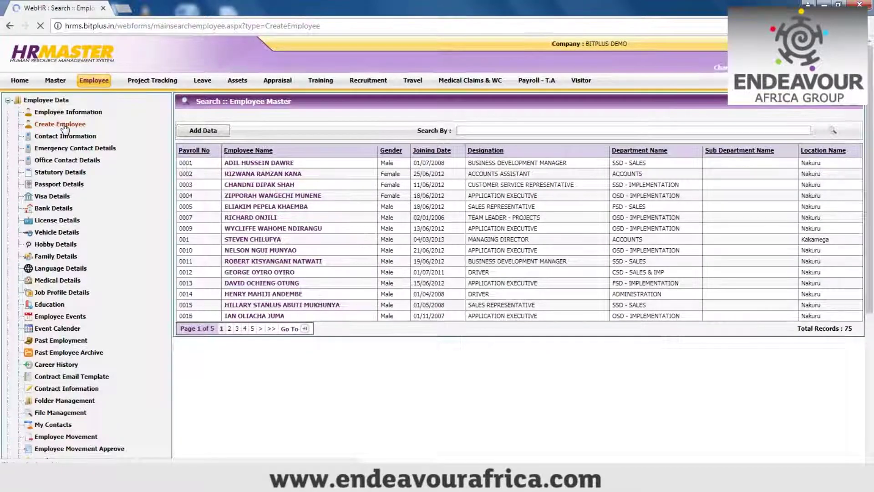
pyautogui.click(218, 131)
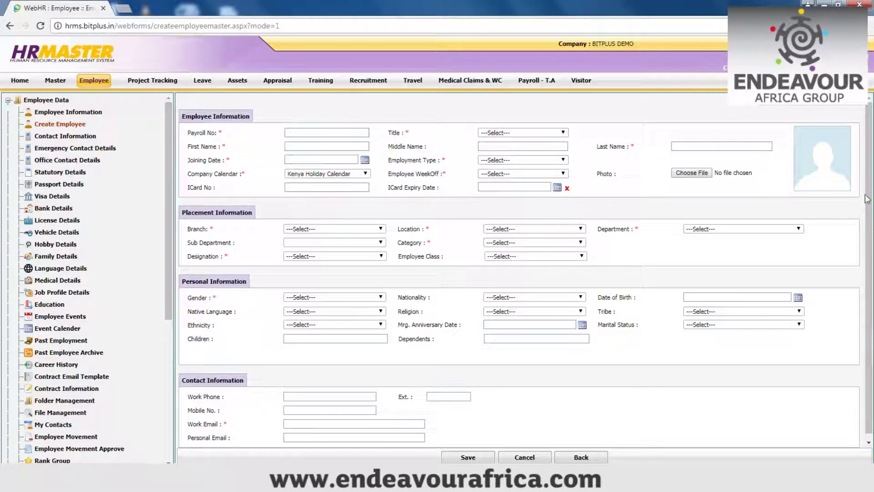
pyautogui.moveTo(867, 200); pyautogui.dragTo(867, 235)
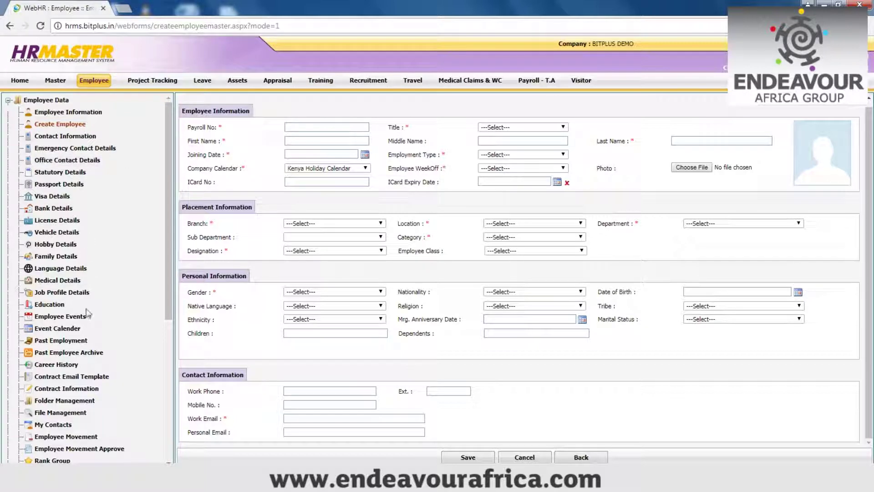
# View the employee's contact information, and open a blank emergency contact form to examine its name, relation and phone fields
pyautogui.click(73, 139)
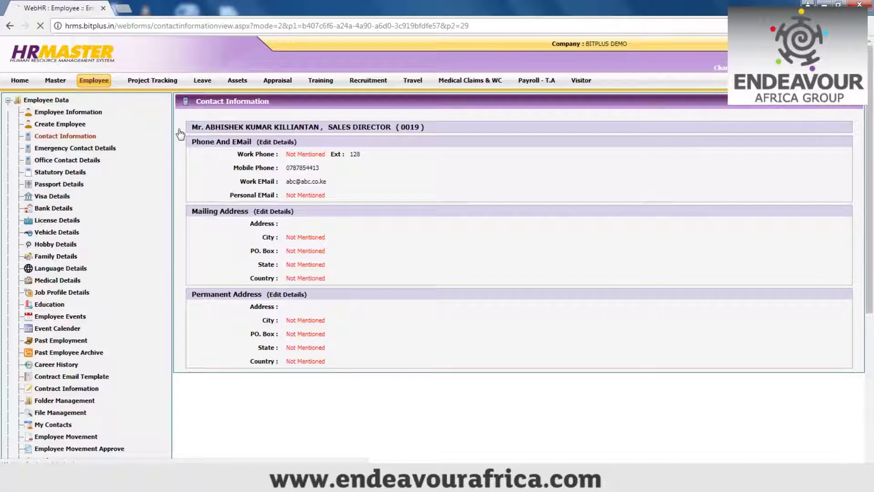
pyautogui.click(84, 151)
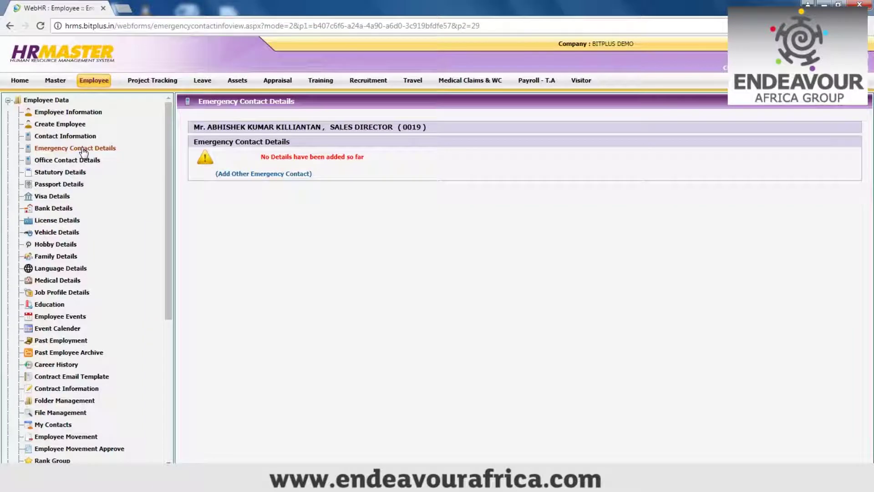
pyautogui.click(248, 174)
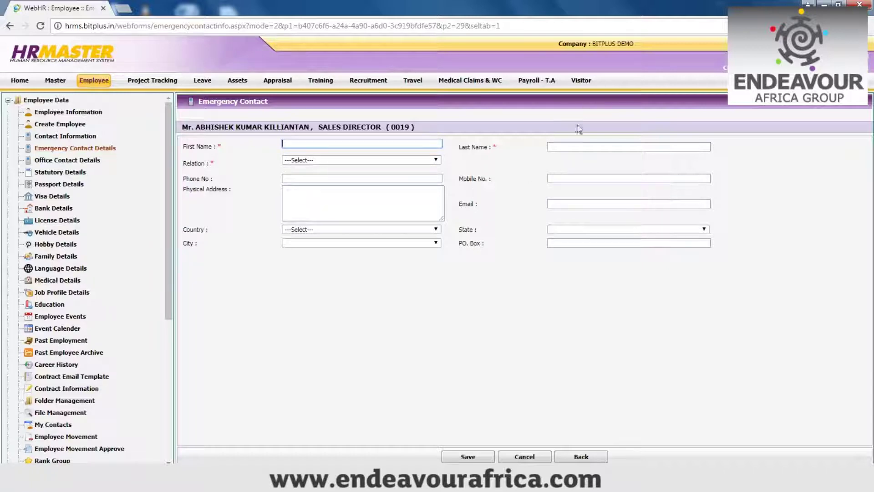
pyautogui.click(568, 146)
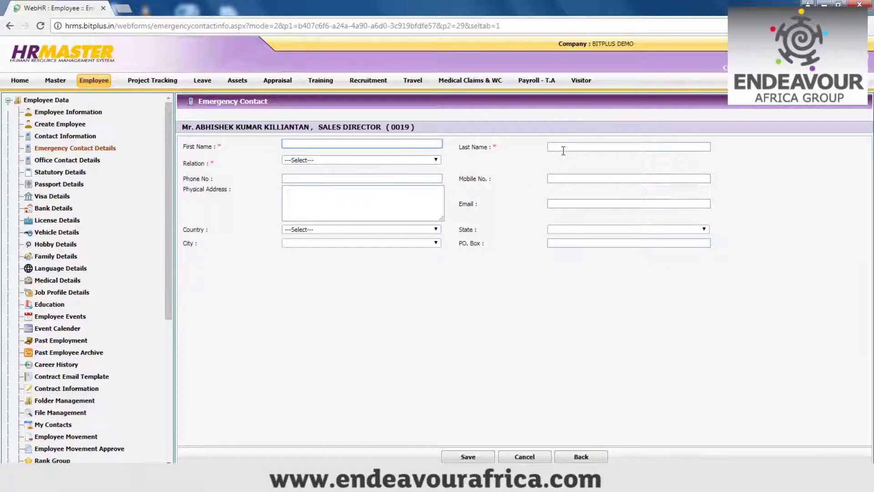
pyautogui.click(353, 162)
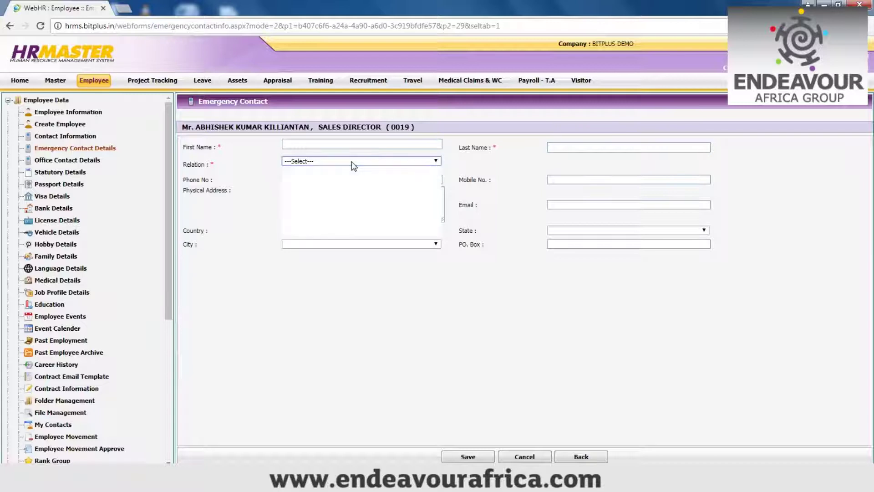
pyautogui.click(352, 162)
pyautogui.click(352, 162)
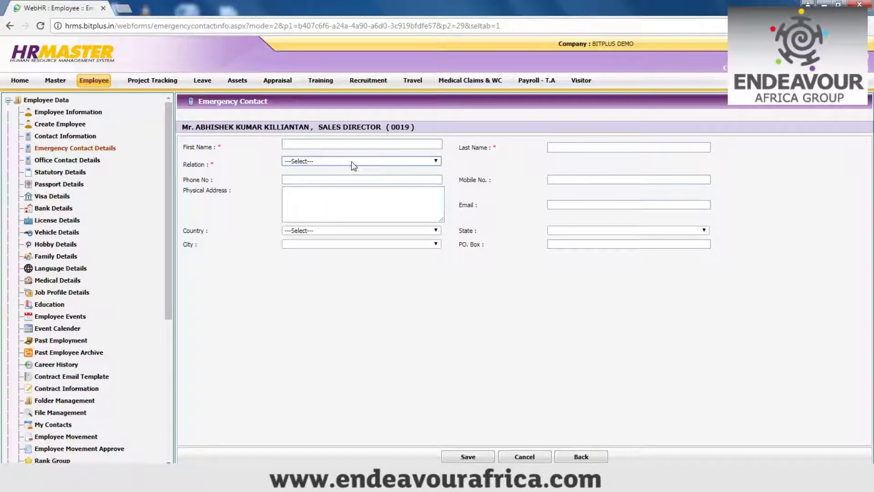
pyautogui.click(339, 180)
# Review the employee's office contact, statutory, passport, visa and bank details
pyautogui.click(74, 161)
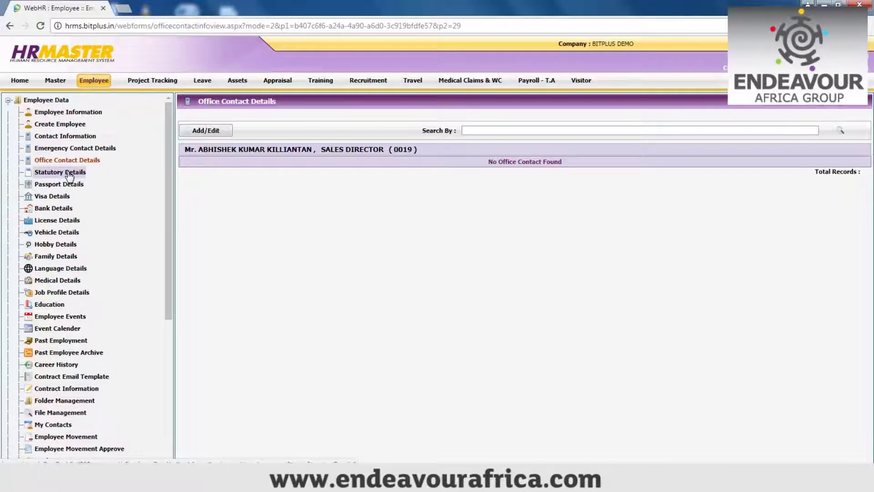
pyautogui.click(68, 173)
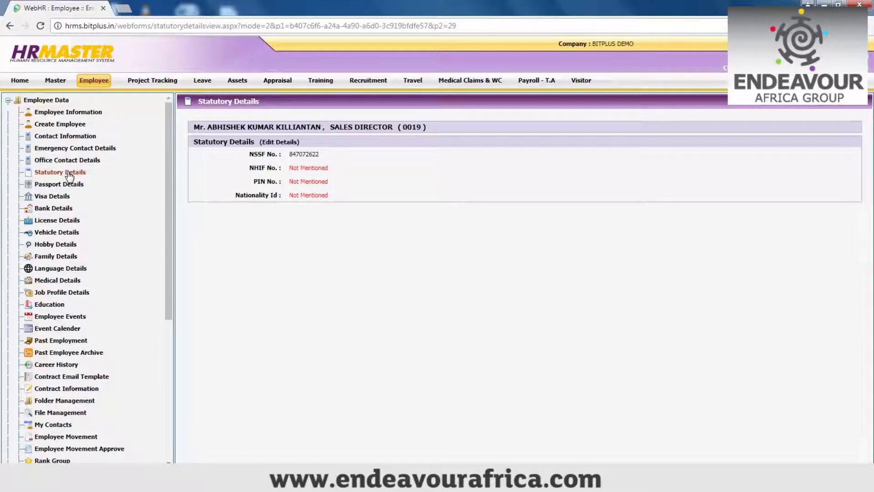
pyautogui.click(65, 187)
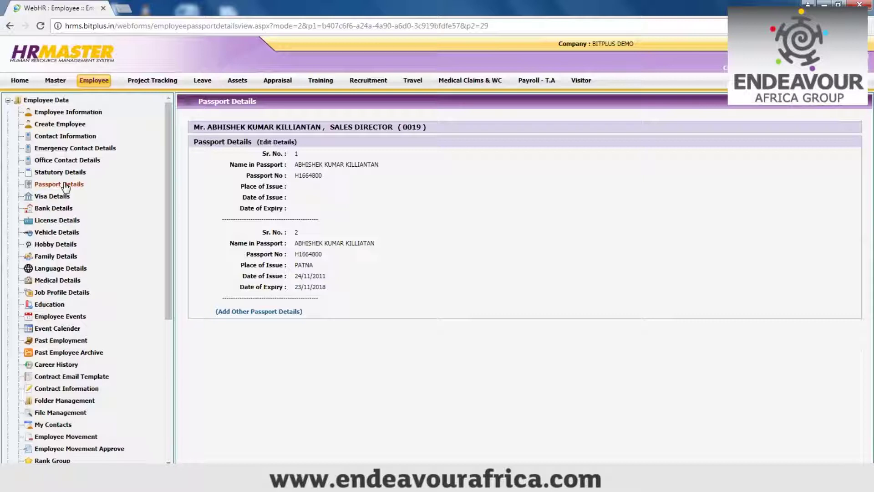
pyautogui.click(61, 199)
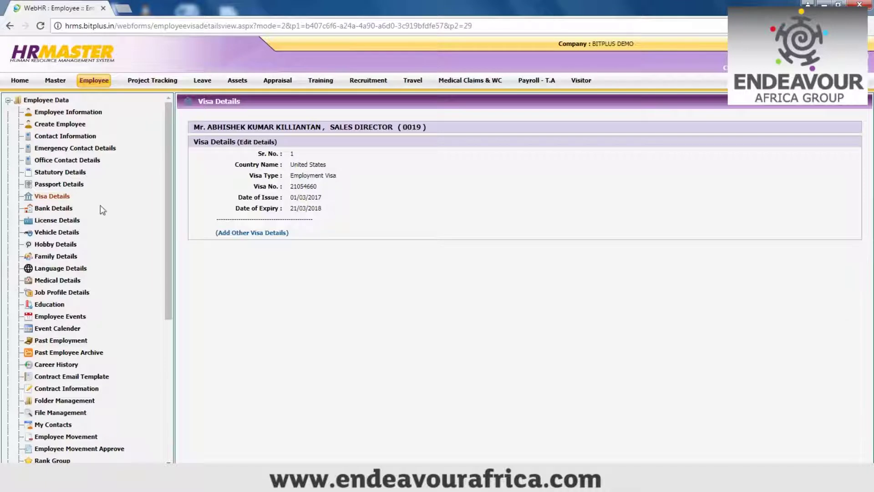
pyautogui.click(45, 210)
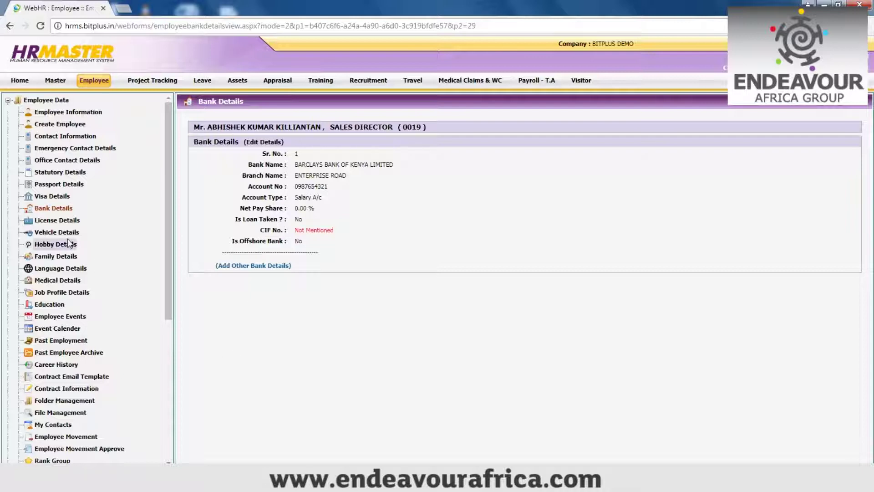
# View the employee's driving license details with the option to add another license, and go on to the vehicle details
pyautogui.click(60, 219)
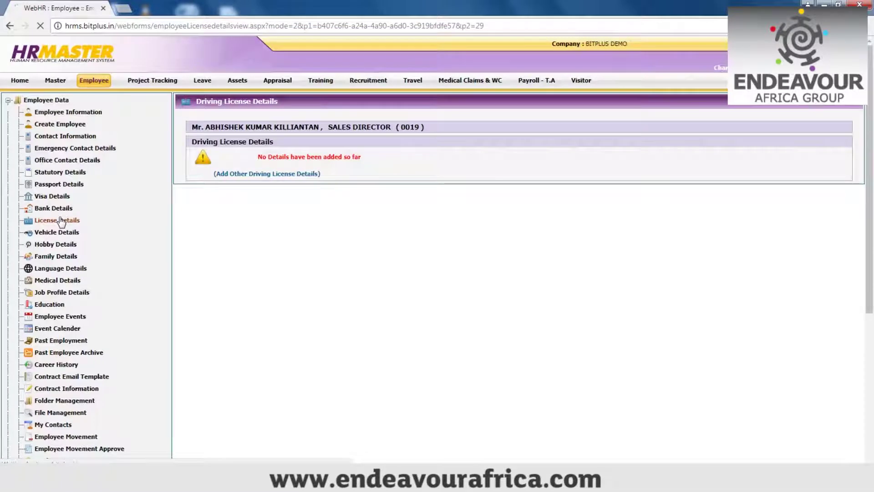
pyautogui.click(271, 176)
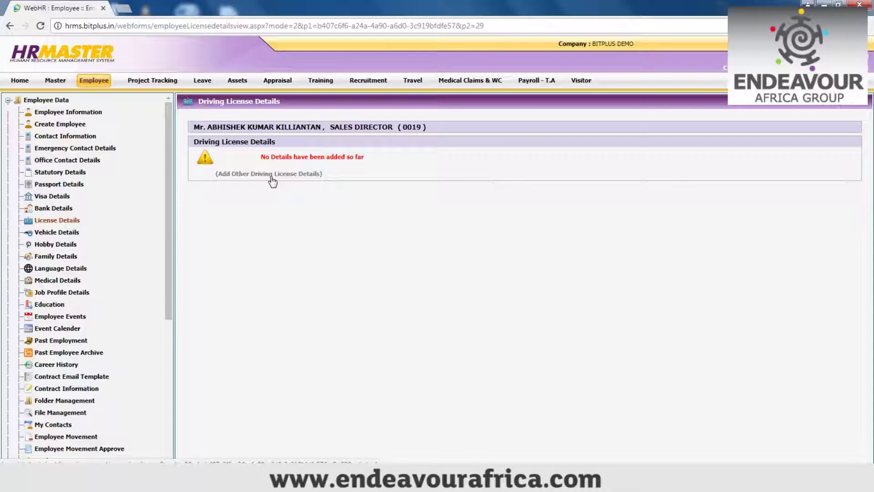
pyautogui.click(66, 234)
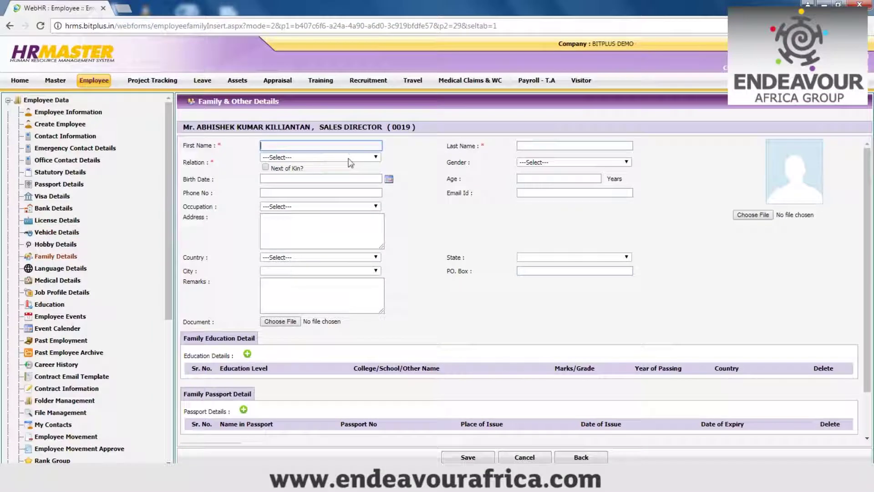
# Examine the Relation field and Next of Kin option on the blank family member form
pyautogui.click(350, 160)
pyautogui.click(354, 158)
pyautogui.click(357, 158)
pyautogui.click(355, 159)
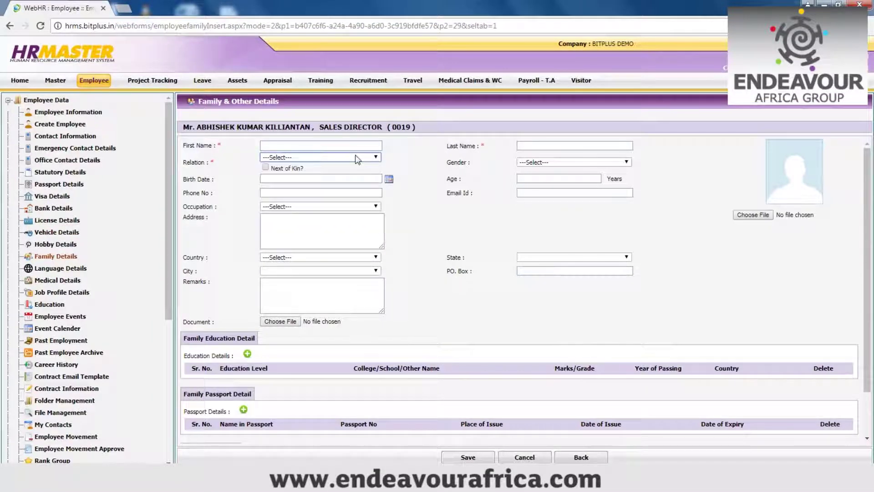
pyautogui.click(267, 168)
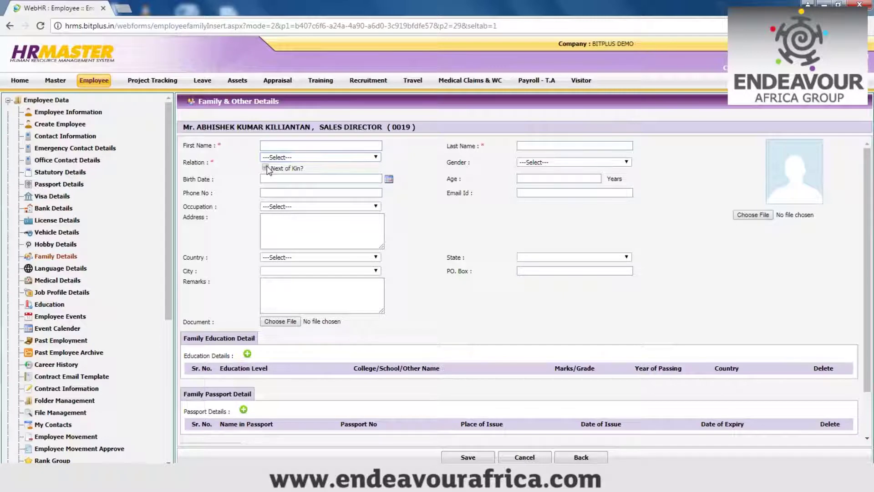
pyautogui.click(265, 168)
pyautogui.click(457, 458)
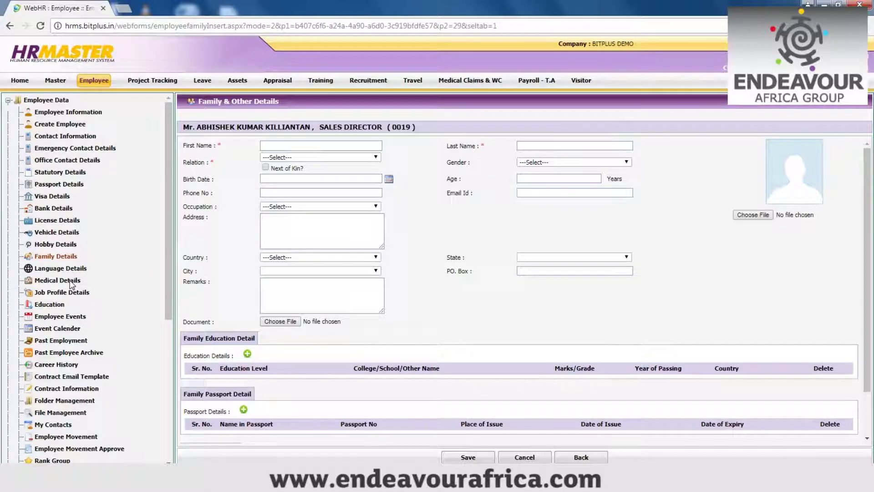
# Reload the family details entry page
pyautogui.click(507, 26)
pyautogui.press('Return')
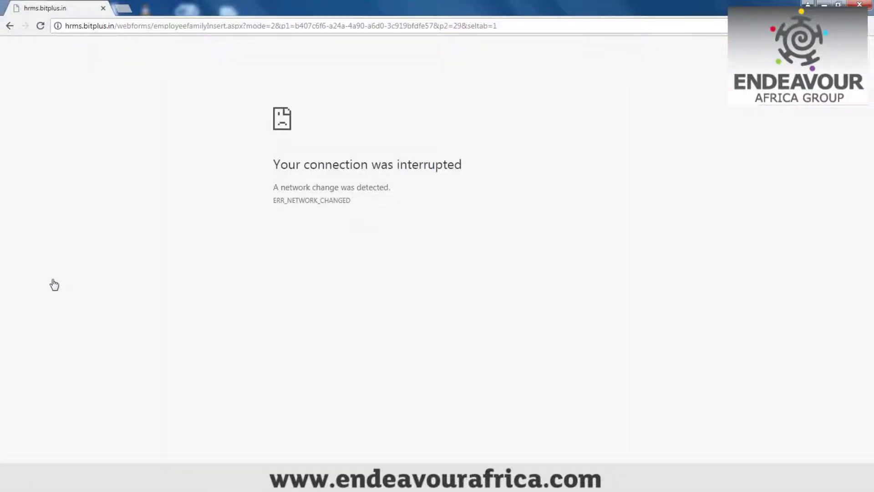
pyautogui.click(40, 26)
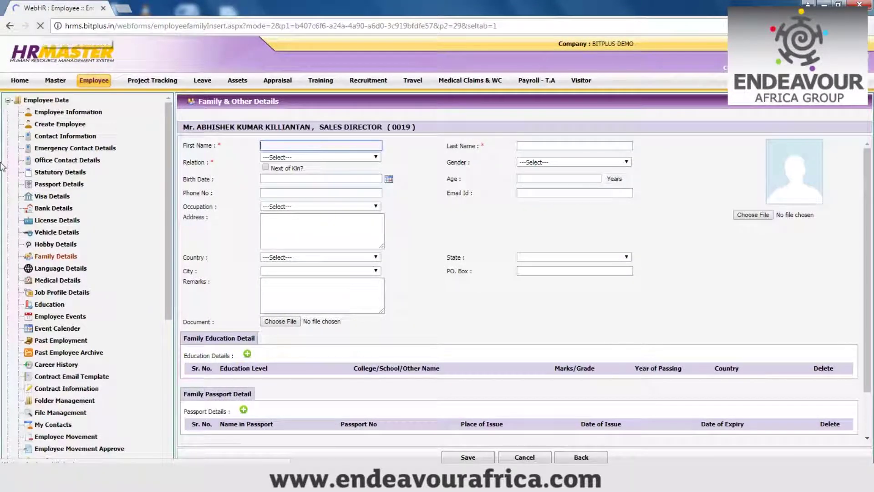
# Review the employee's medical details, job profile details and education records
pyautogui.click(56, 281)
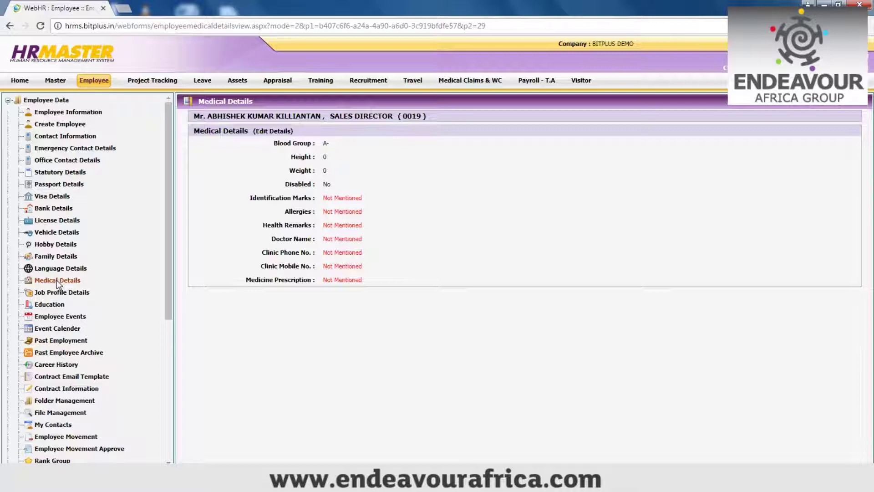
pyautogui.click(58, 296)
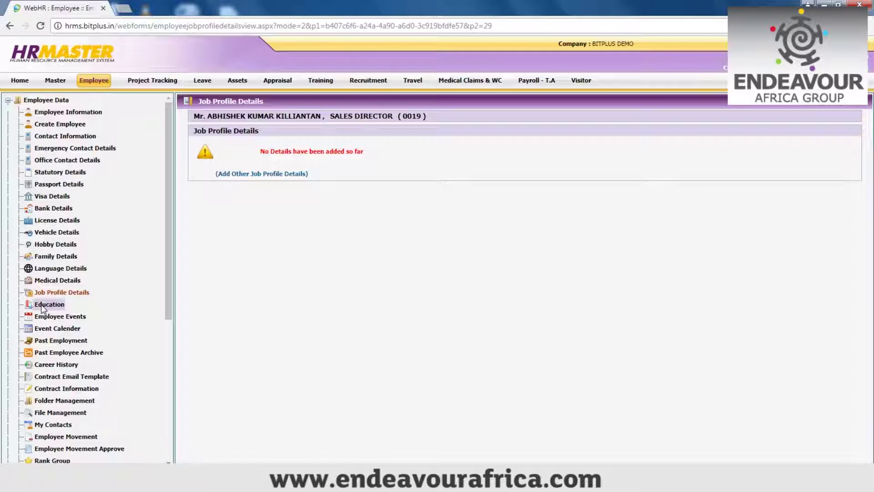
pyautogui.click(49, 304)
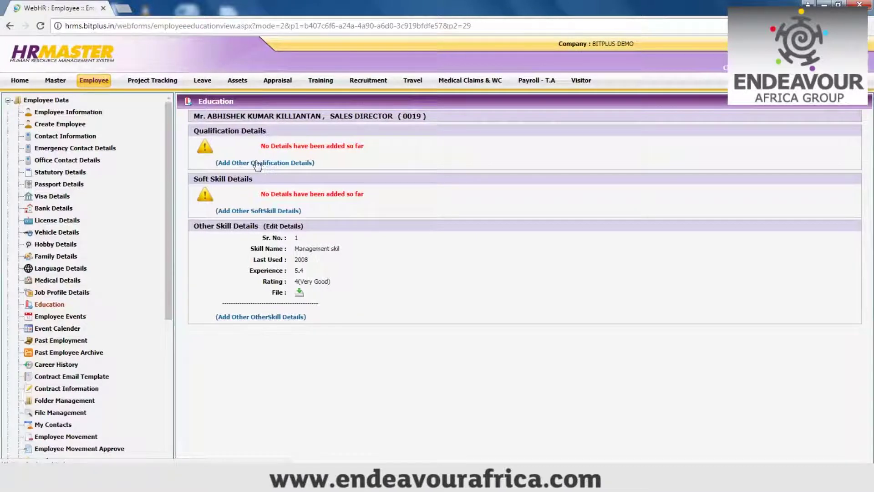
# Open a blank university qualification form for the employee and view the Qualification Type and Qualification choices
pyautogui.click(268, 167)
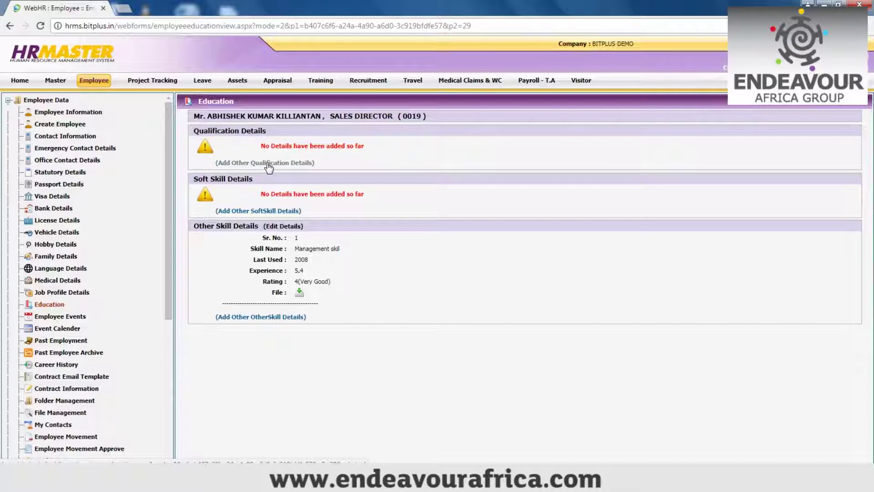
pyautogui.click(268, 163)
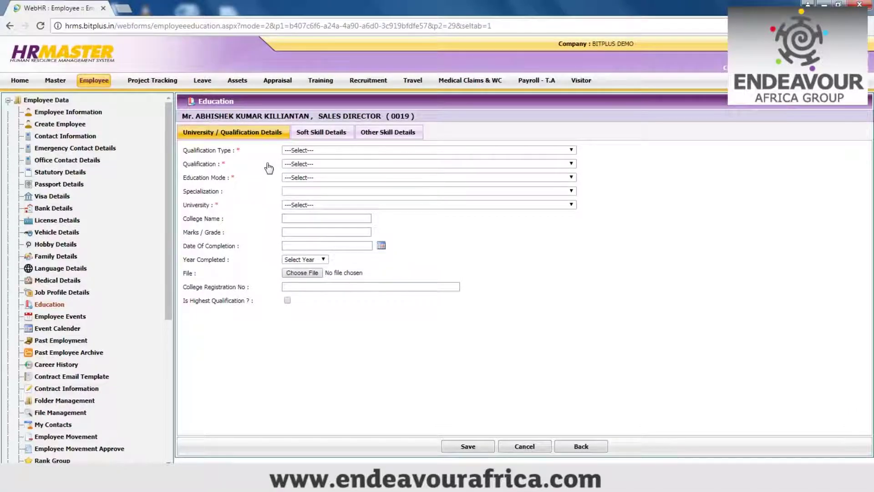
pyautogui.click(306, 151)
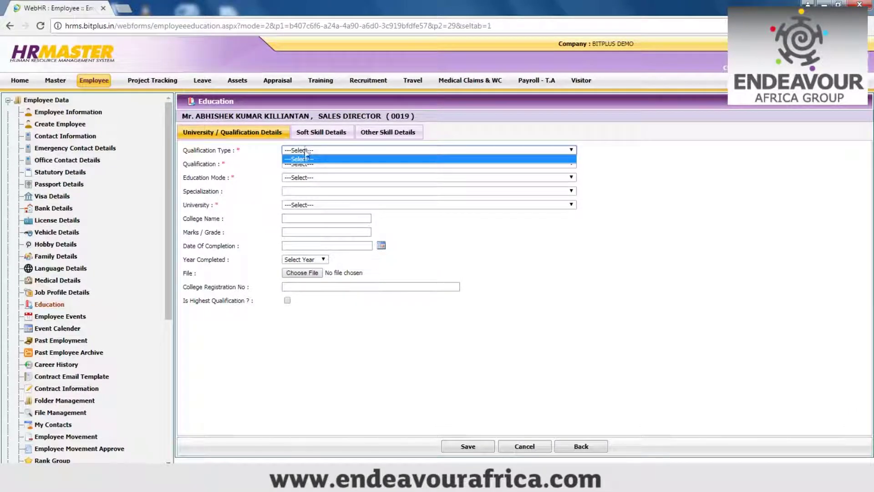
pyautogui.click(309, 159)
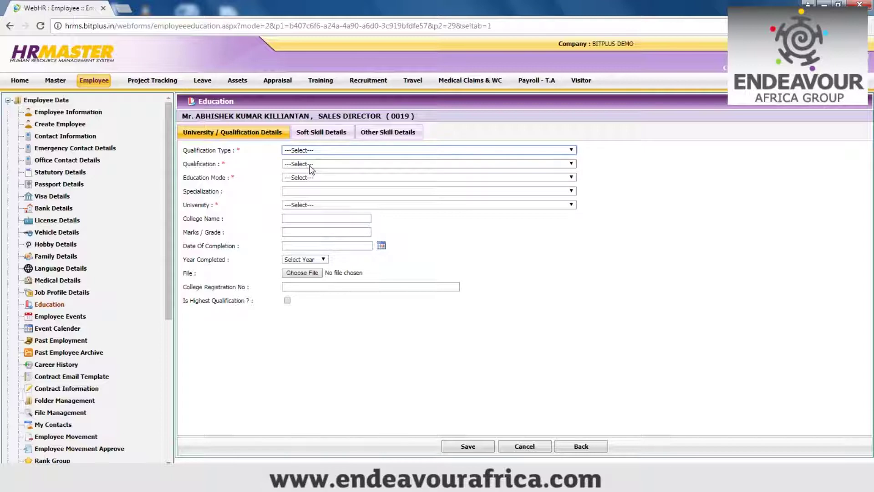
pyautogui.click(310, 164)
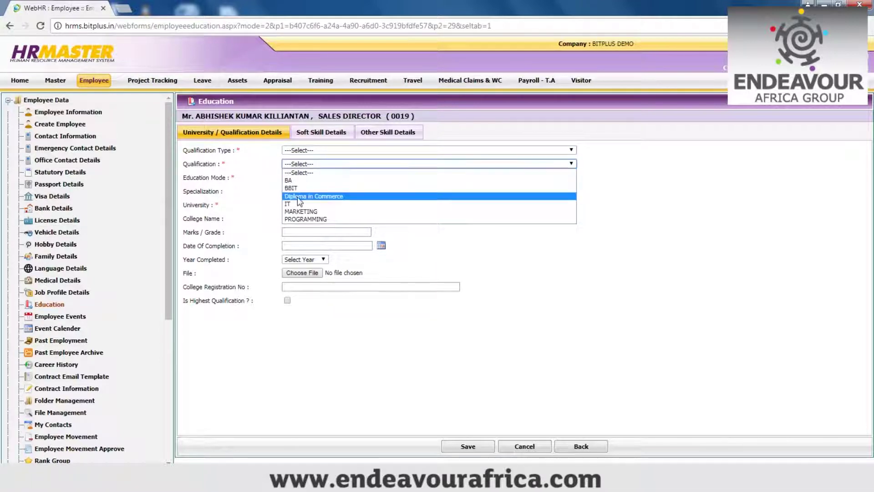
pyautogui.press('Escape')
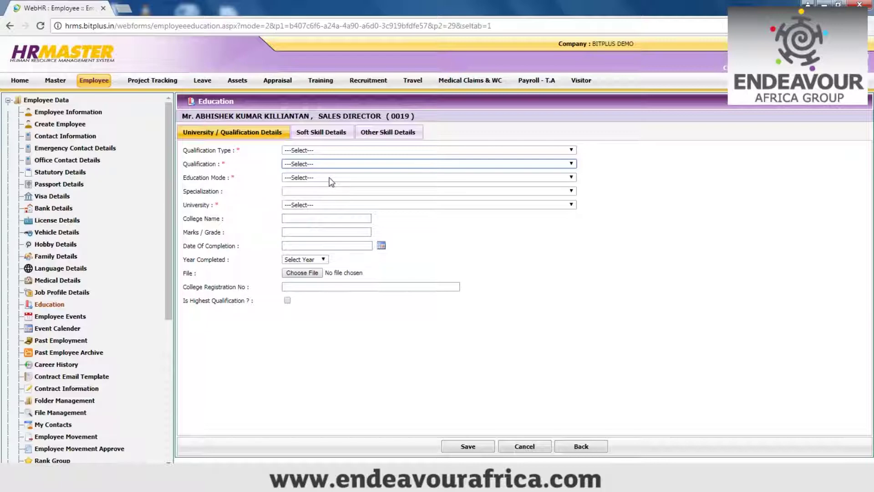
# View the Specialization and University choices on the qualification form, choose Other as the university, and go to the College Name field
pyautogui.click(324, 192)
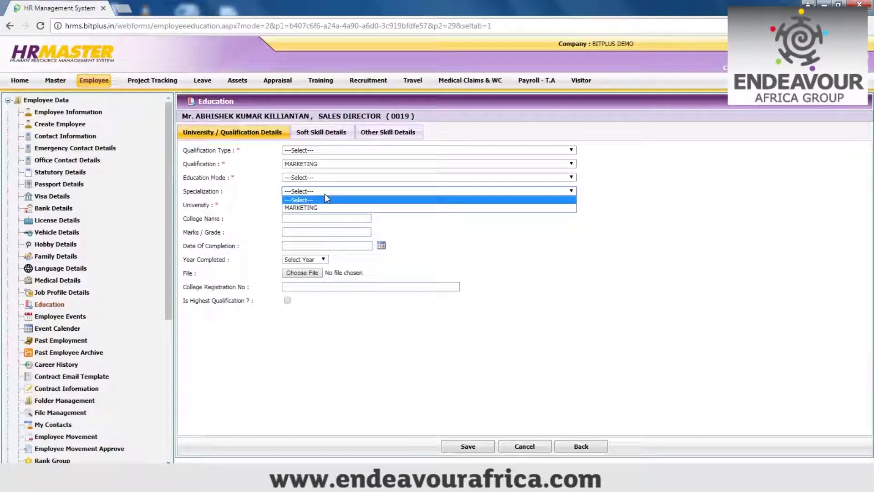
pyautogui.click(457, 253)
pyautogui.click(445, 204)
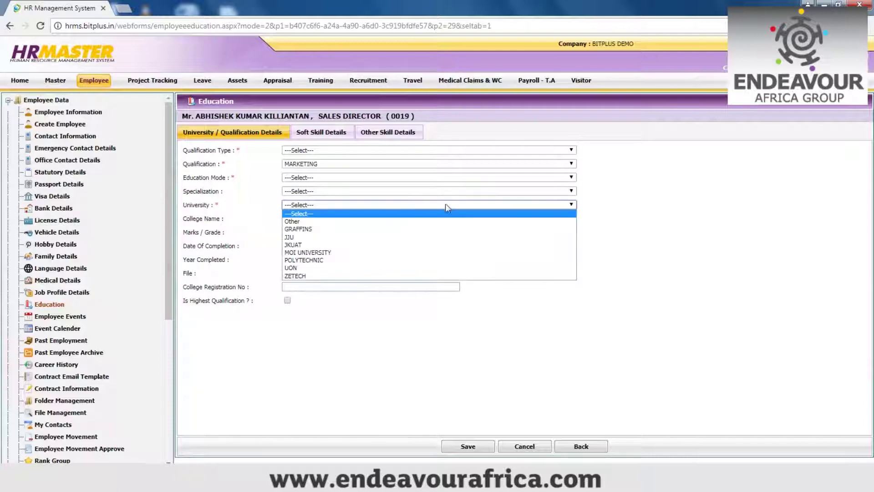
pyautogui.click(389, 221)
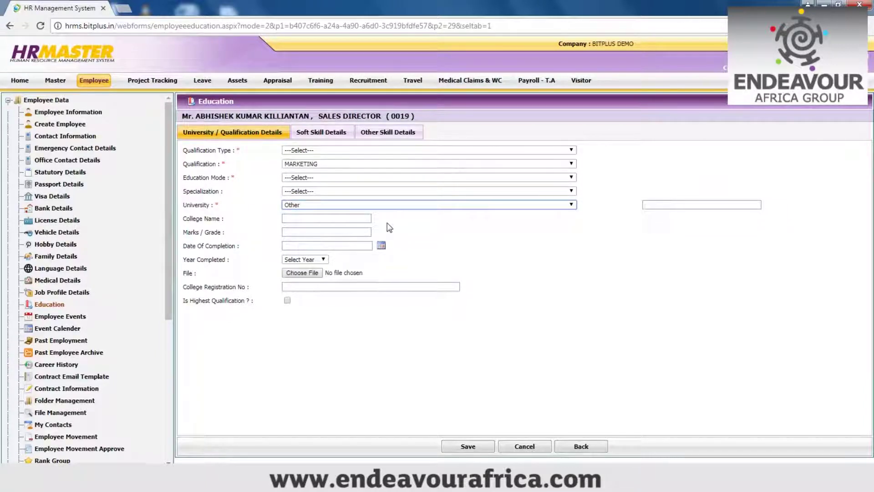
pyautogui.click(286, 218)
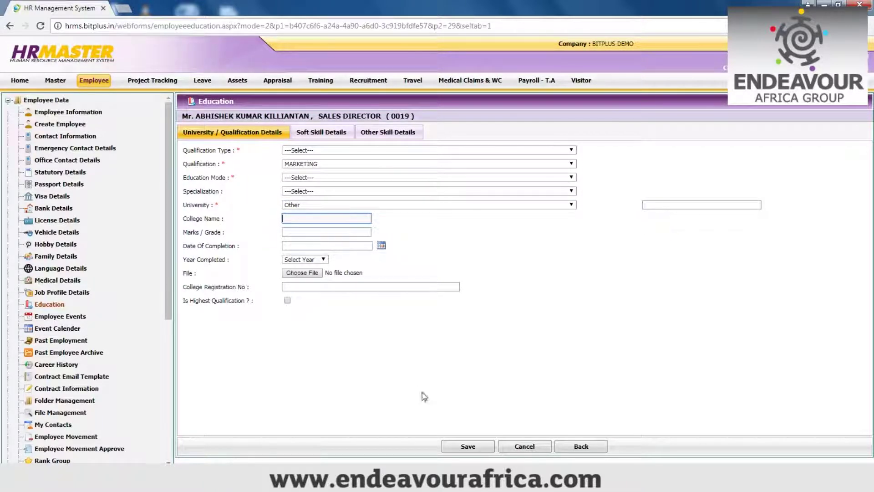
# Review the Employee Events search page and the employee event calendar
pyautogui.click(68, 317)
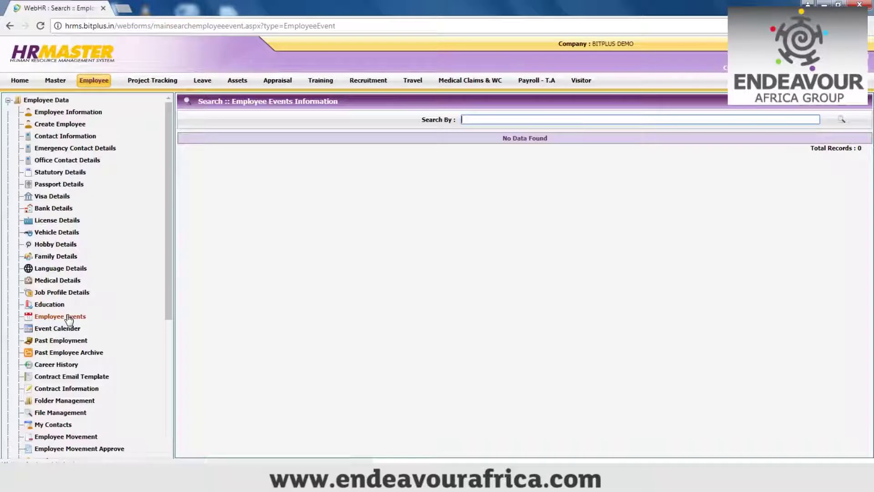
pyautogui.click(64, 329)
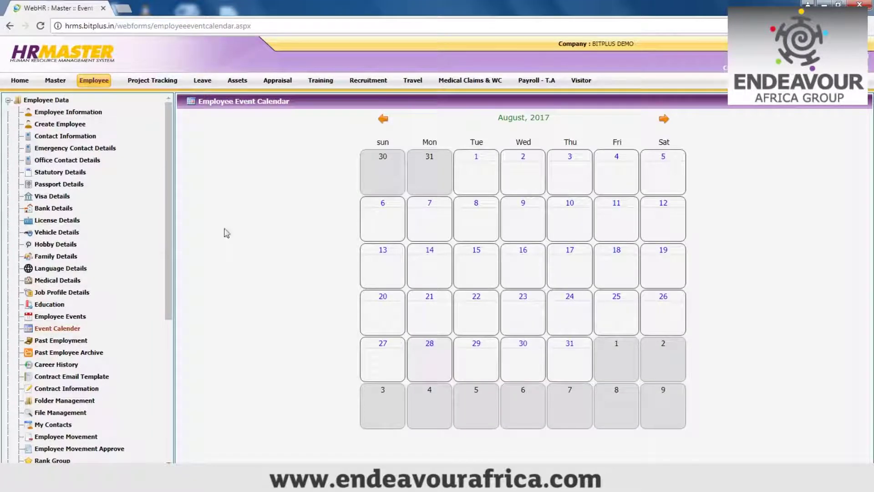
# Review the employee's past employment details, the Past Employee Archive and the employee's career history
pyautogui.moveTo(170, 170); pyautogui.dragTo(162, 264)
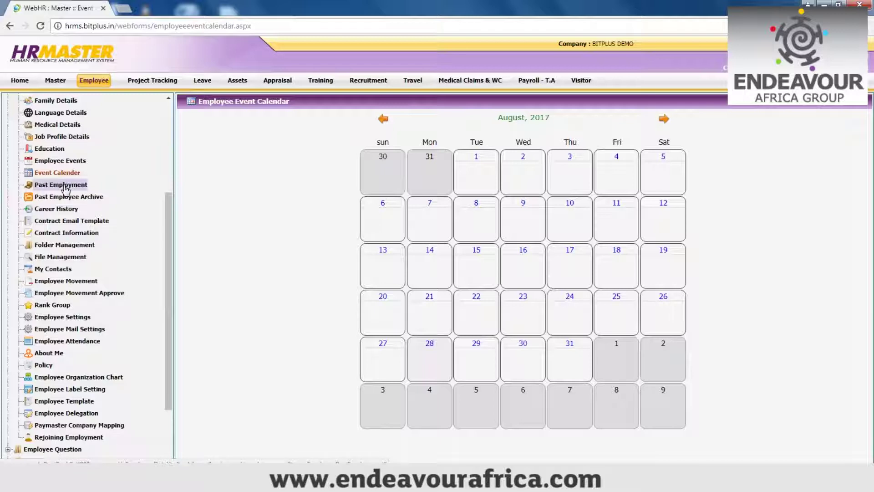
pyautogui.click(65, 188)
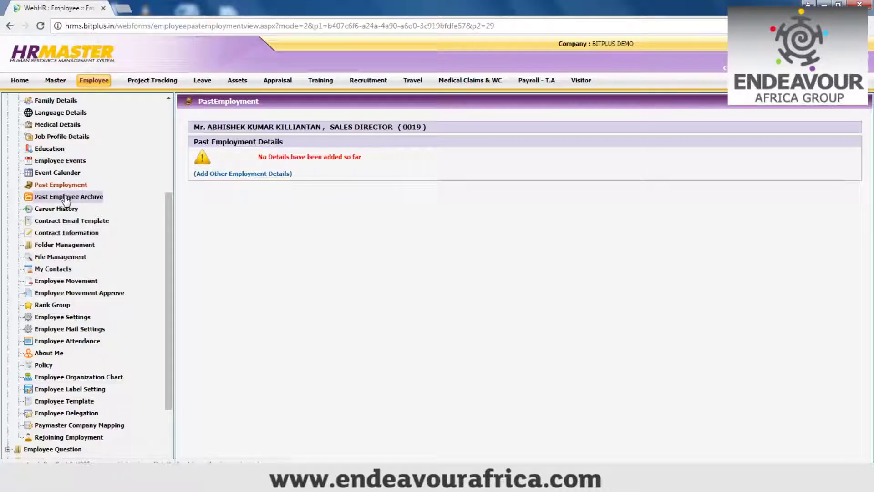
pyautogui.click(66, 198)
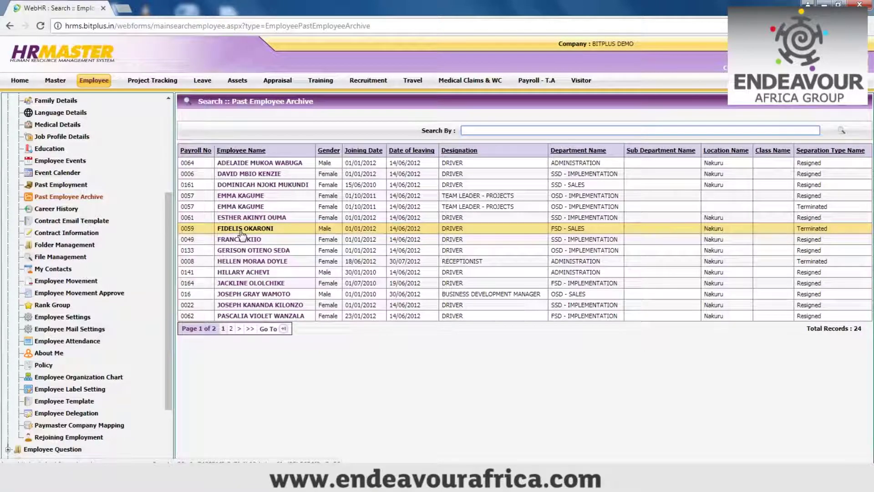
pyautogui.click(64, 210)
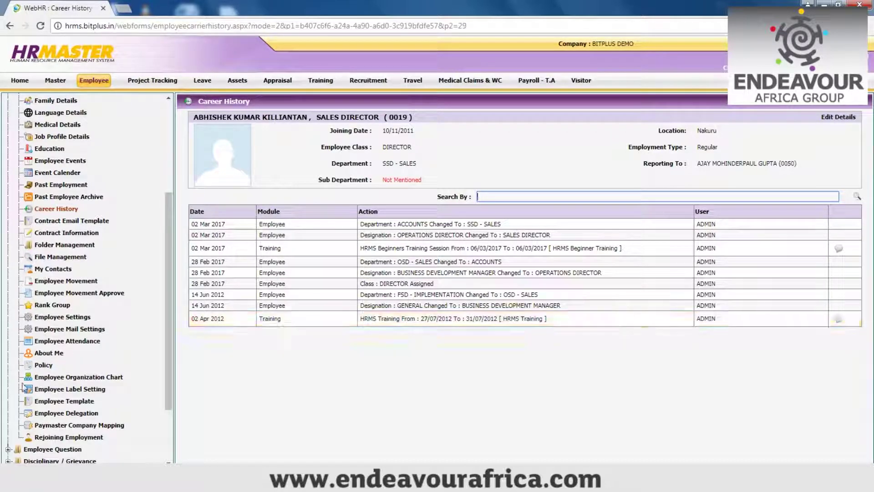
# Reload the career history page, view the contract email templates, and open the contract details of the listed contract employee
pyautogui.click(51, 225)
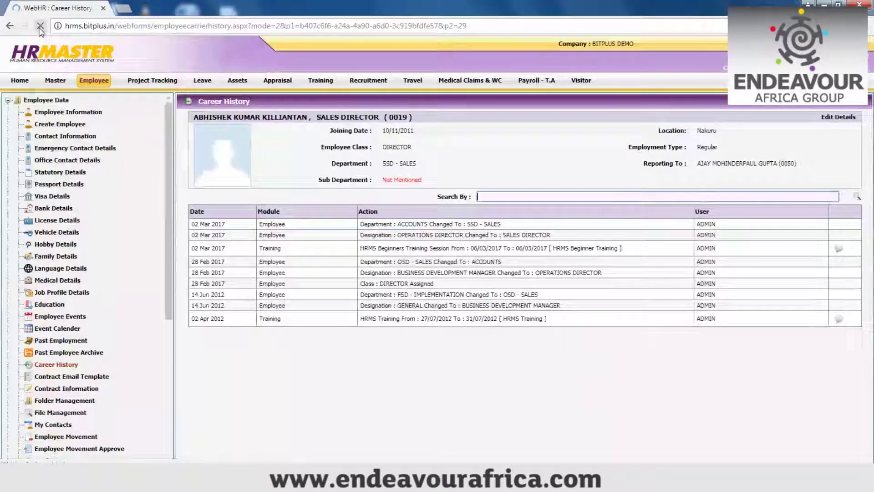
pyautogui.scroll(-3, 71, 394)
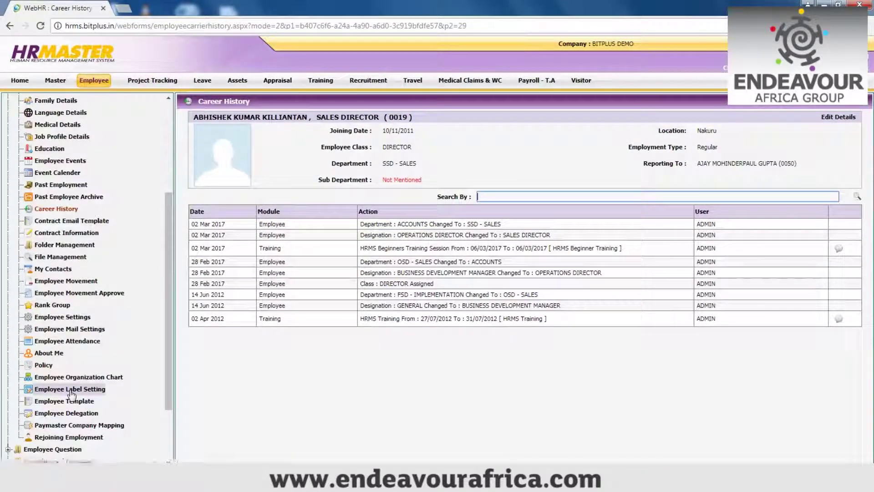
pyautogui.click(80, 221)
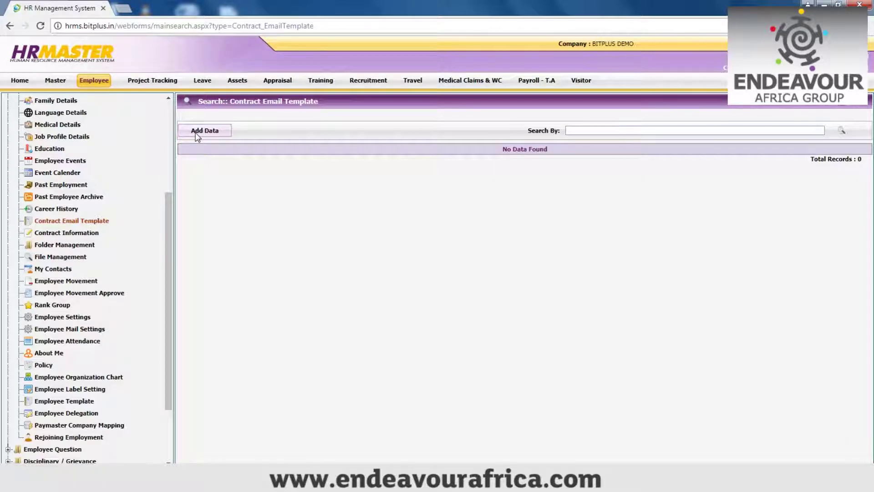
pyautogui.click(54, 235)
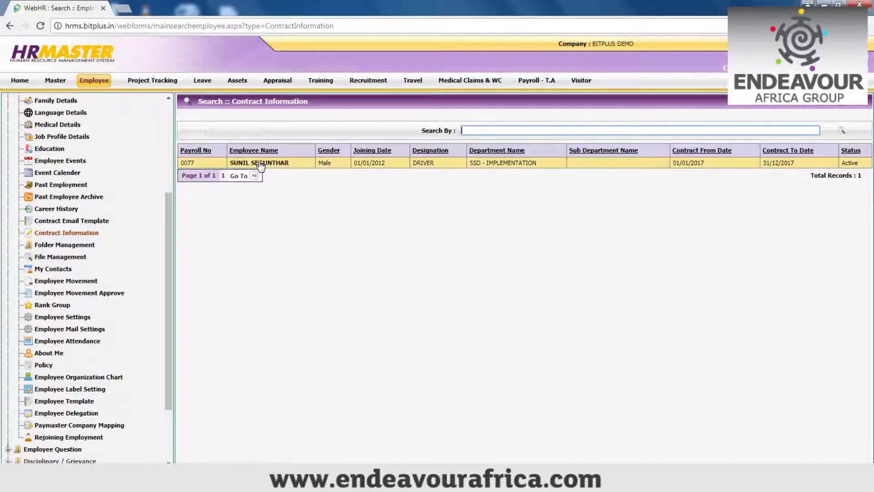
pyautogui.click(261, 164)
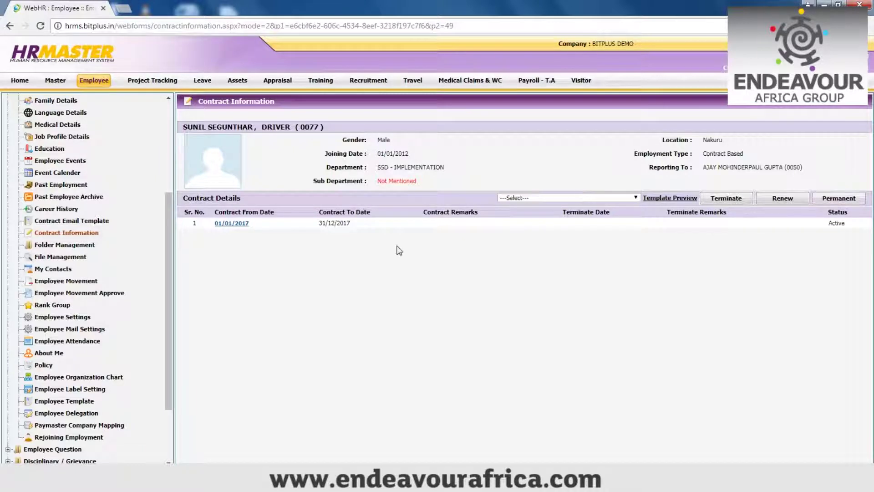
# Review the employee's folders and files, and view the folder choices on a blank file upload form
pyautogui.click(54, 249)
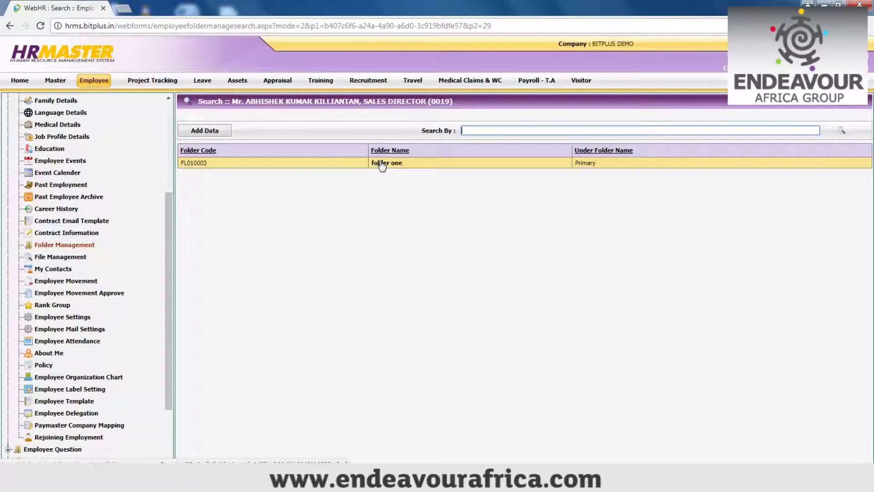
pyautogui.click(62, 258)
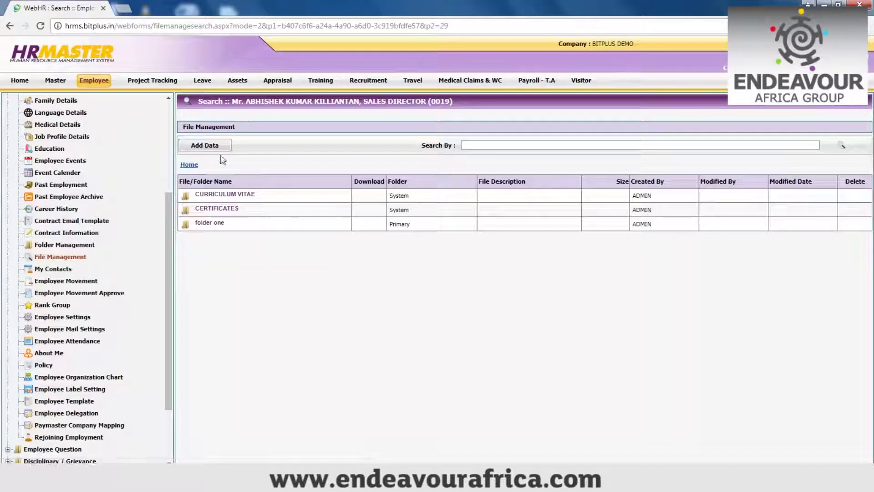
pyautogui.click(221, 149)
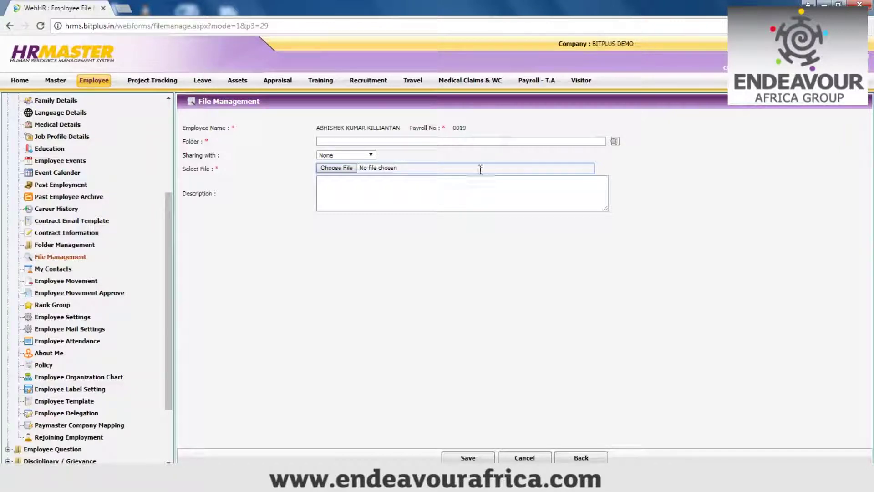
pyautogui.click(615, 142)
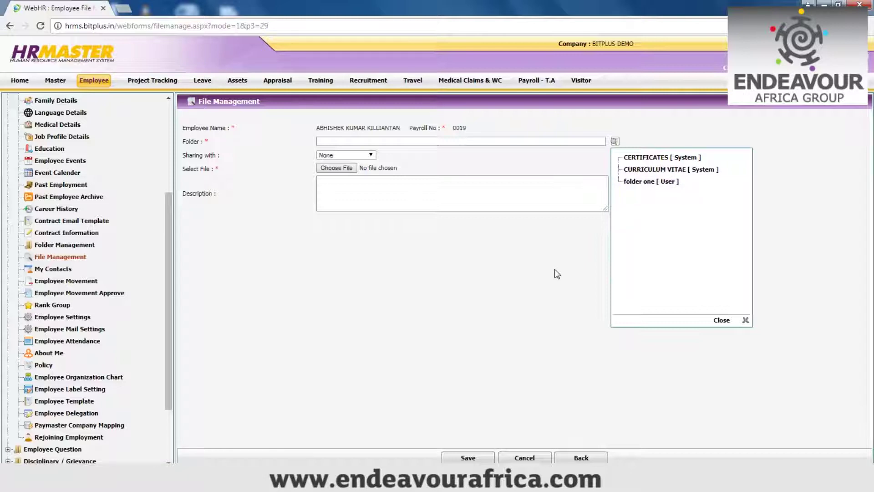
pyautogui.click(745, 322)
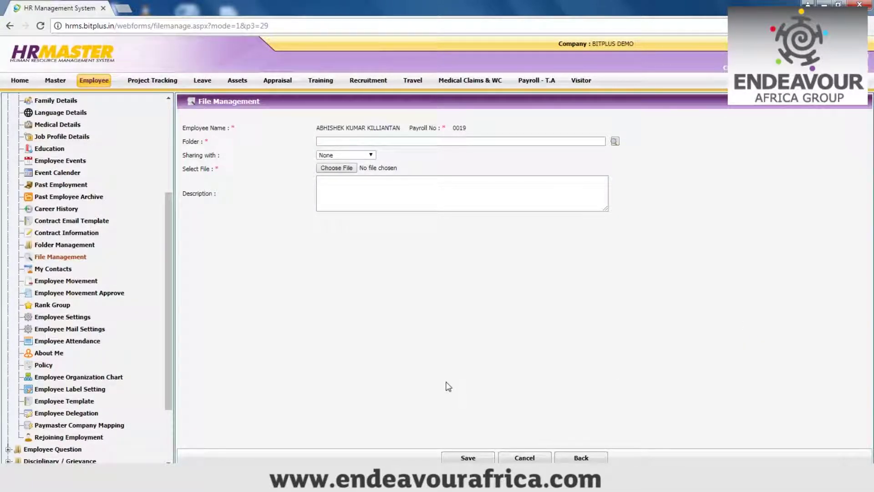
# View the My Contacts list, and examine a blank employee movement form including its Email CC employee picker
pyautogui.click(51, 269)
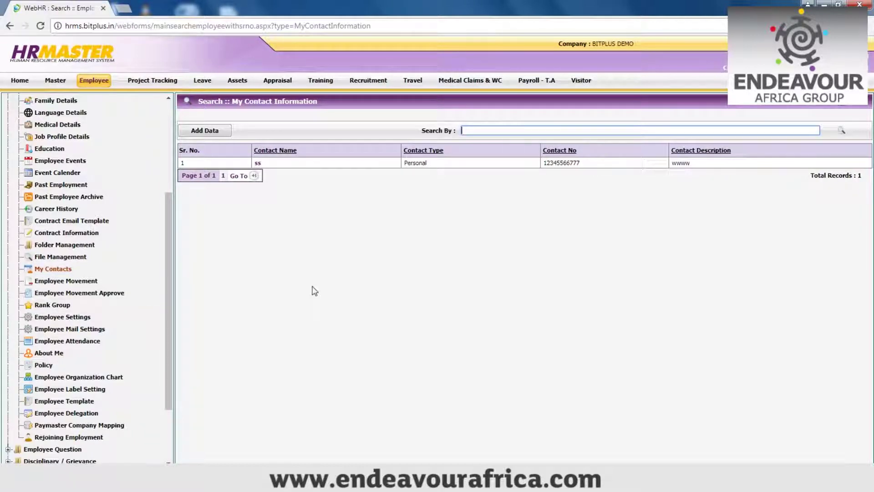
pyautogui.click(78, 285)
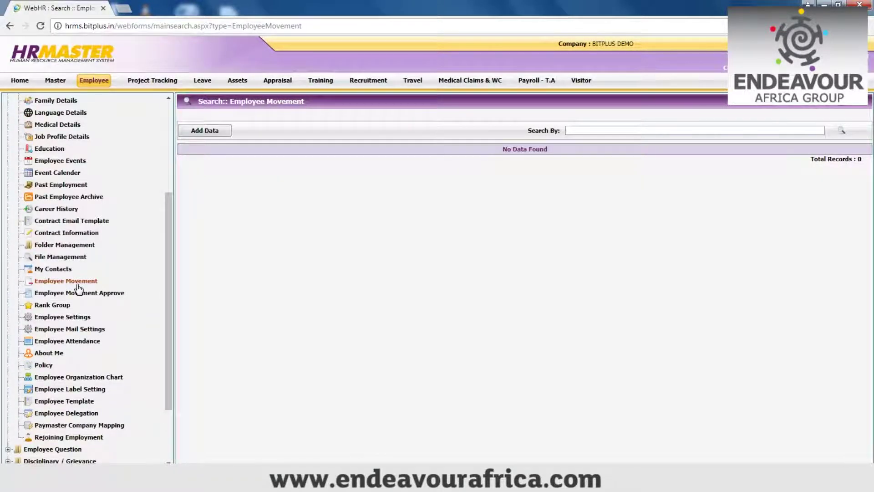
pyautogui.click(199, 131)
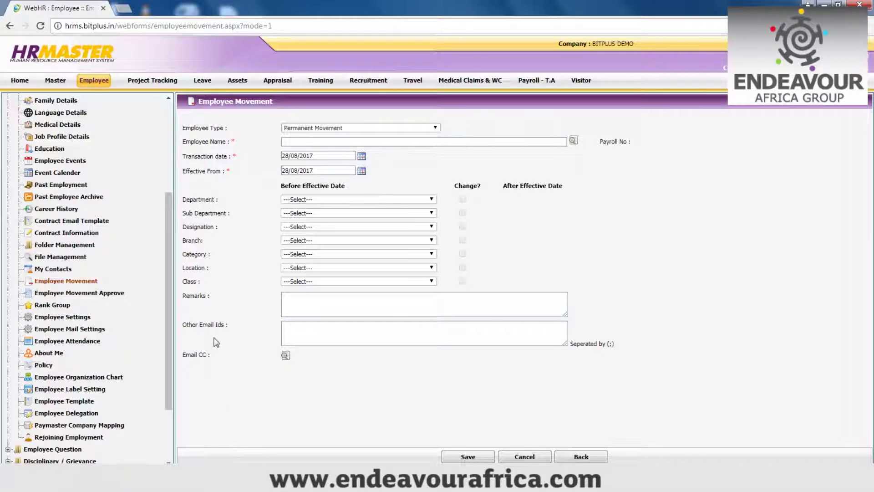
pyautogui.click(286, 355)
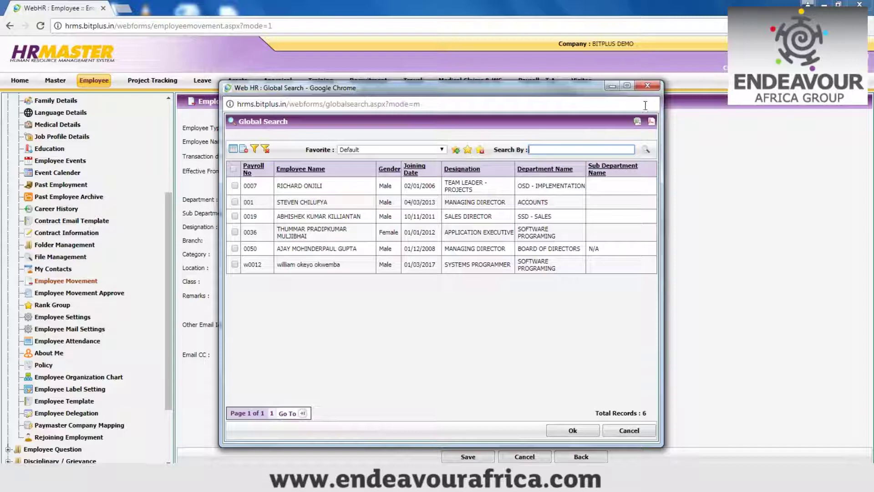
pyautogui.click(648, 85)
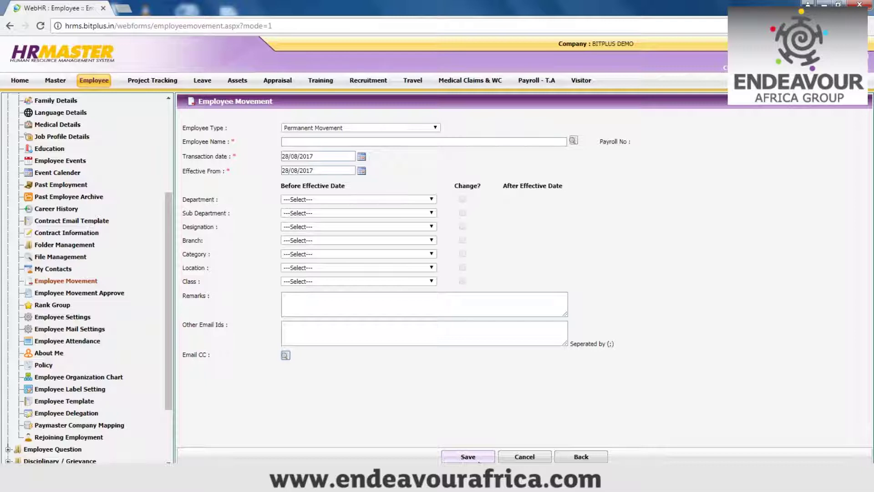
# Review the Employee Movement Approve and Rank Group pages along with the employee general settings and mail settings
pyautogui.click(105, 293)
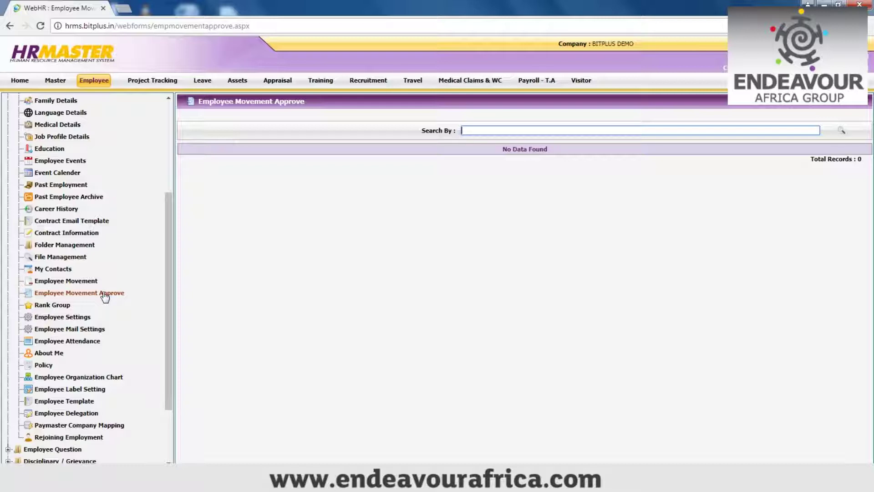
pyautogui.click(48, 306)
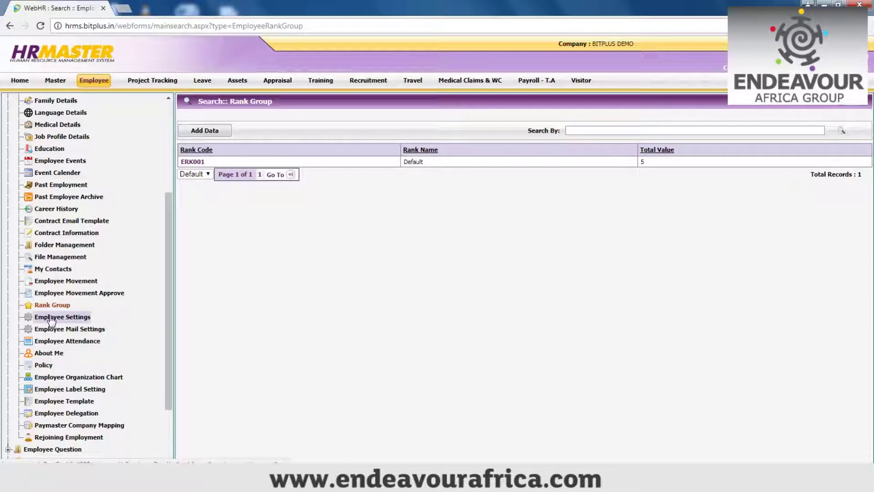
pyautogui.click(50, 319)
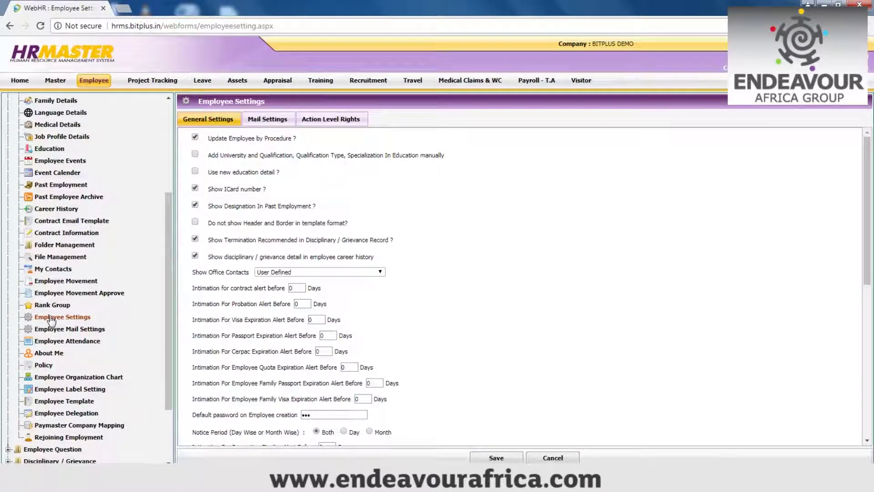
pyautogui.click(57, 332)
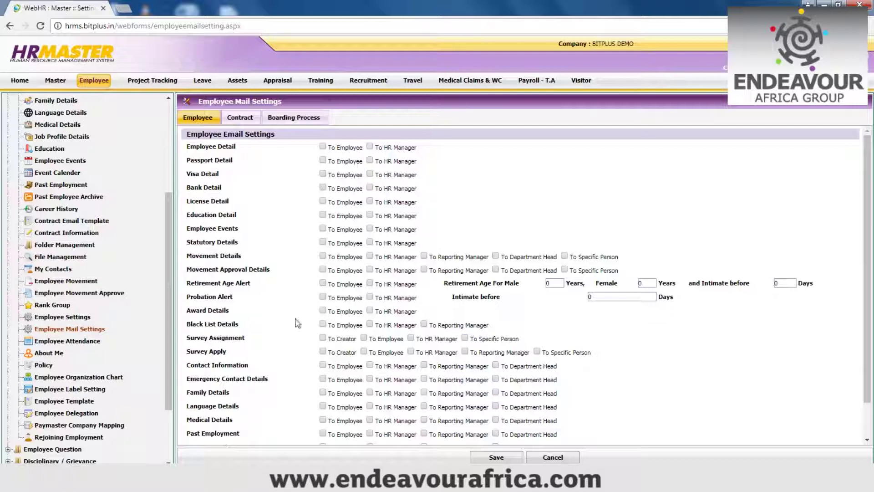
# Review the employee attendance records, the employee's About Me details and the employee policy list
pyautogui.click(71, 345)
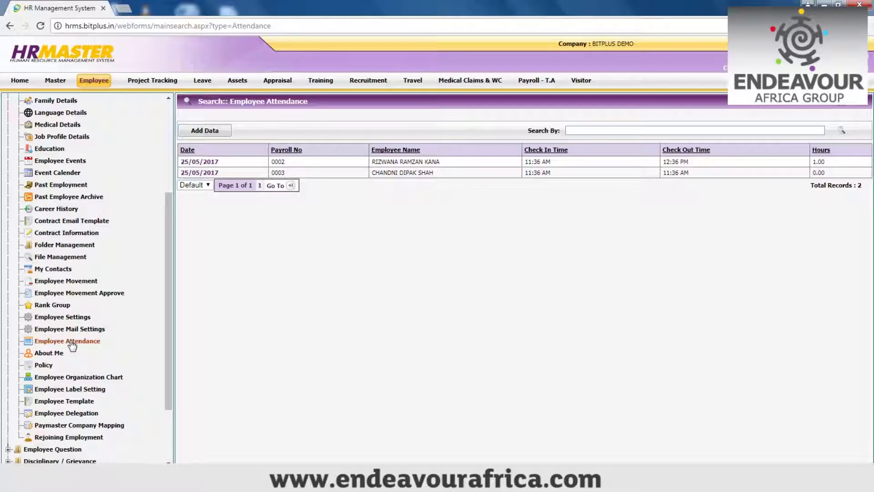
pyautogui.click(48, 354)
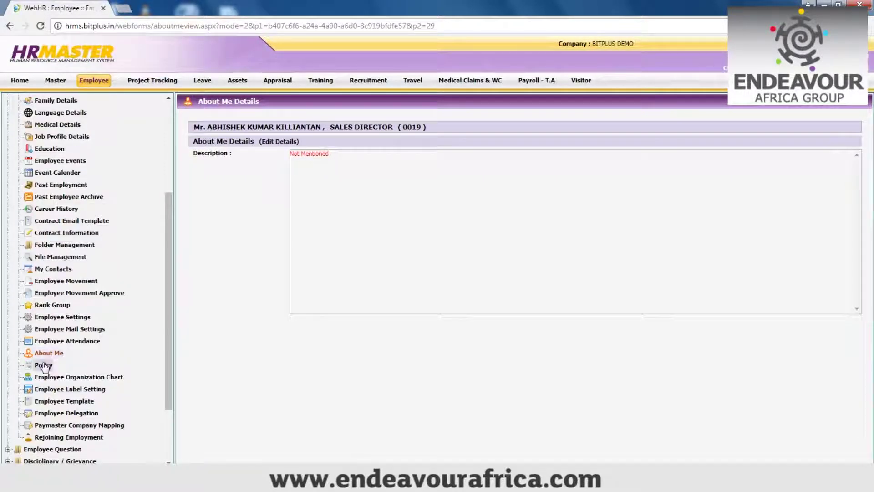
pyautogui.click(44, 365)
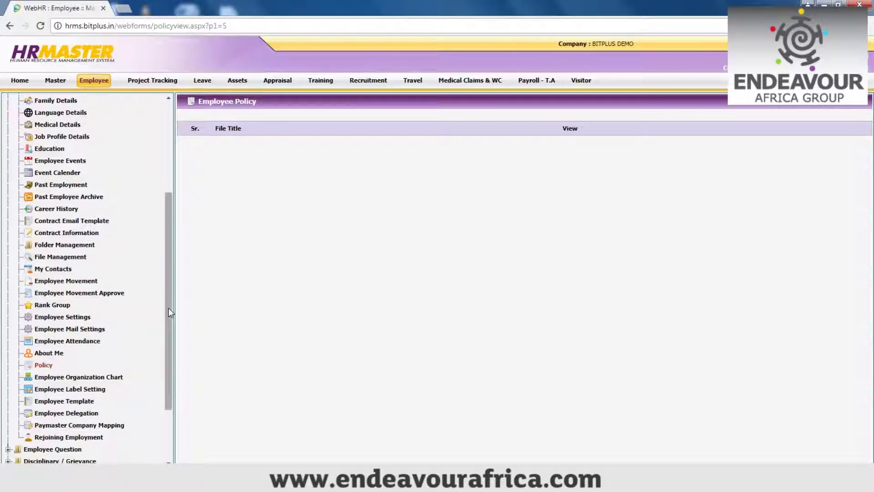
# Preview the organization chart for the first employee in the employee search list, and close the chart viewer
pyautogui.moveTo(168, 308); pyautogui.dragTo(169, 372)
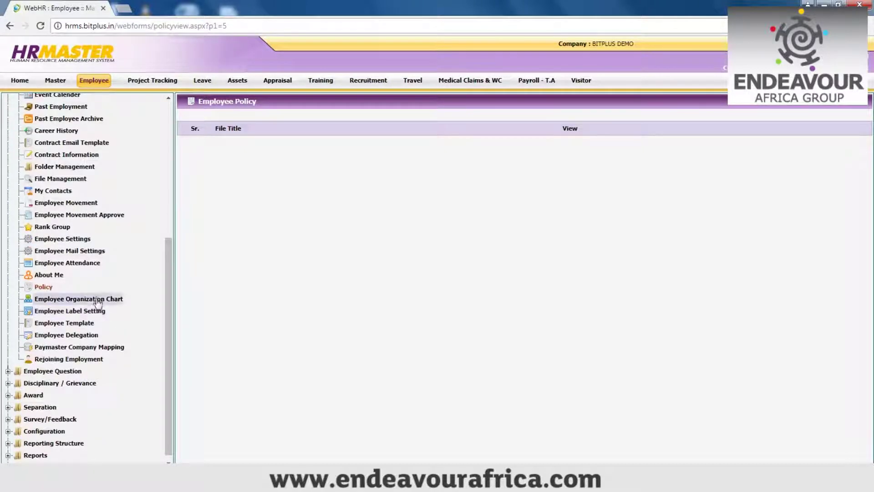
pyautogui.click(97, 299)
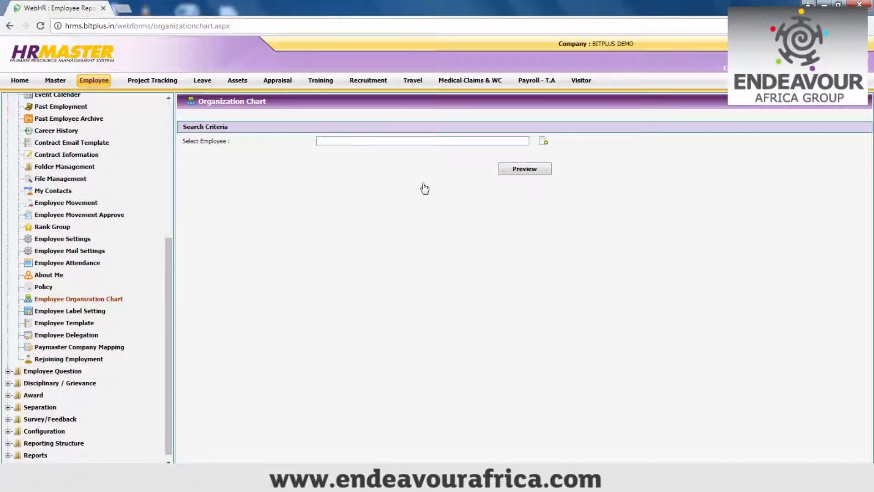
pyautogui.click(544, 143)
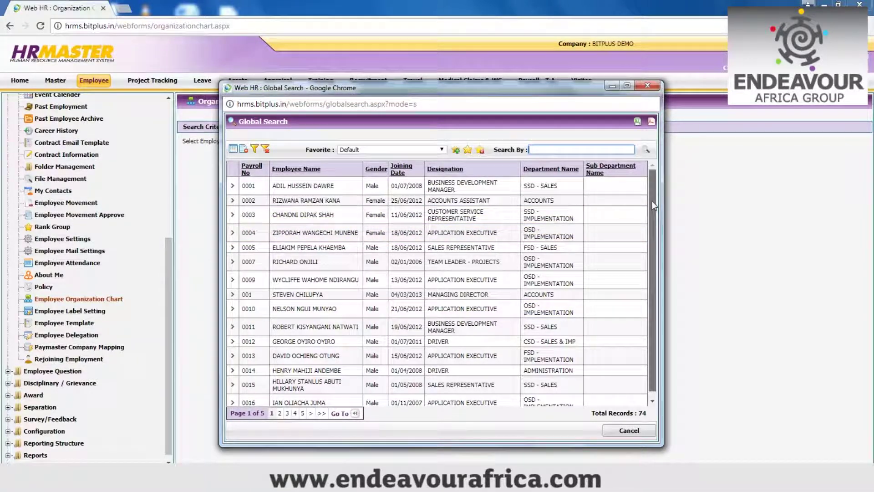
pyautogui.scroll(-1, 648, 268)
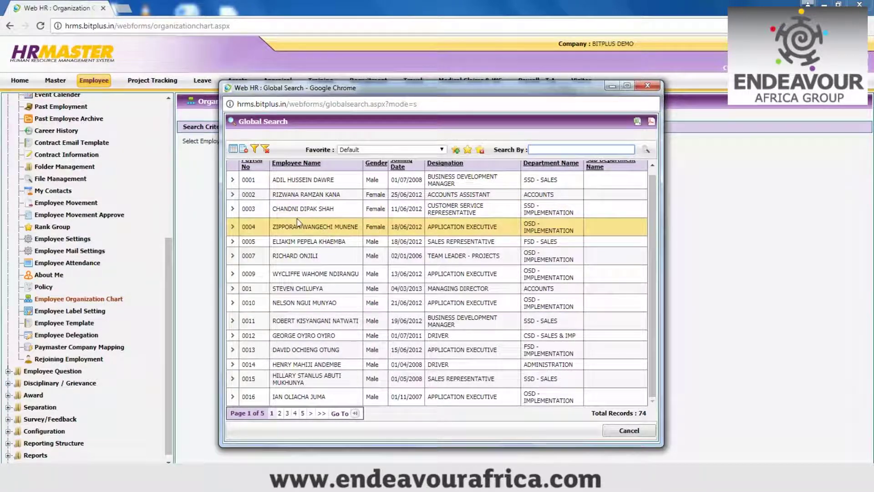
pyautogui.click(233, 180)
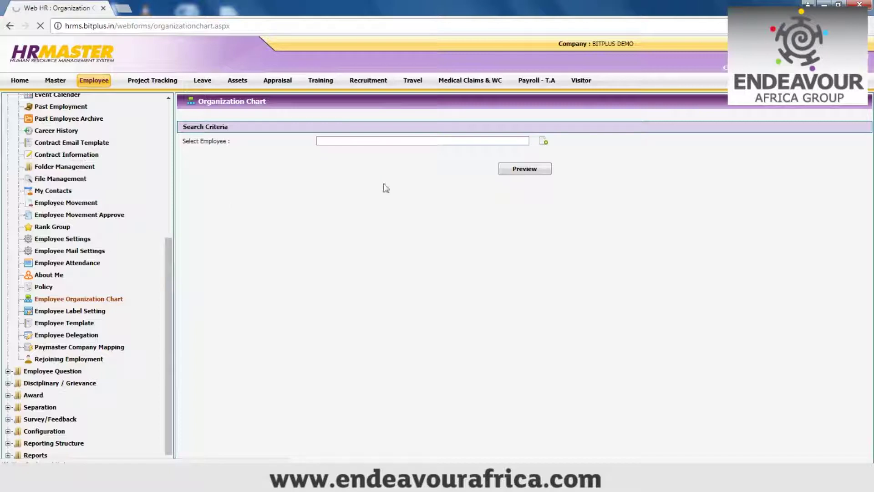
pyautogui.click(518, 170)
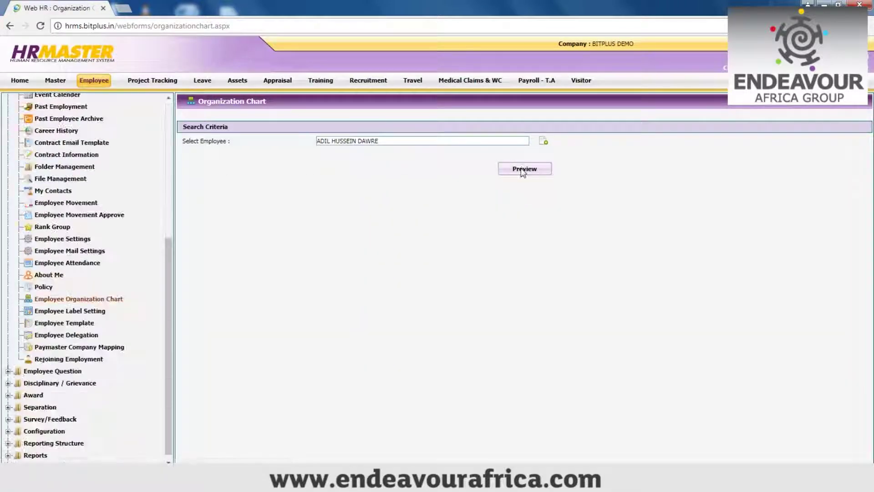
pyautogui.click(522, 168)
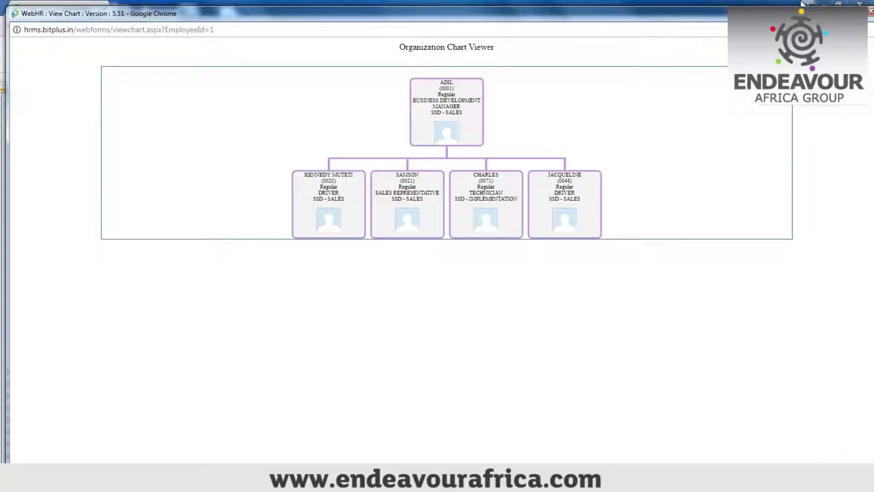
pyautogui.click(870, 12)
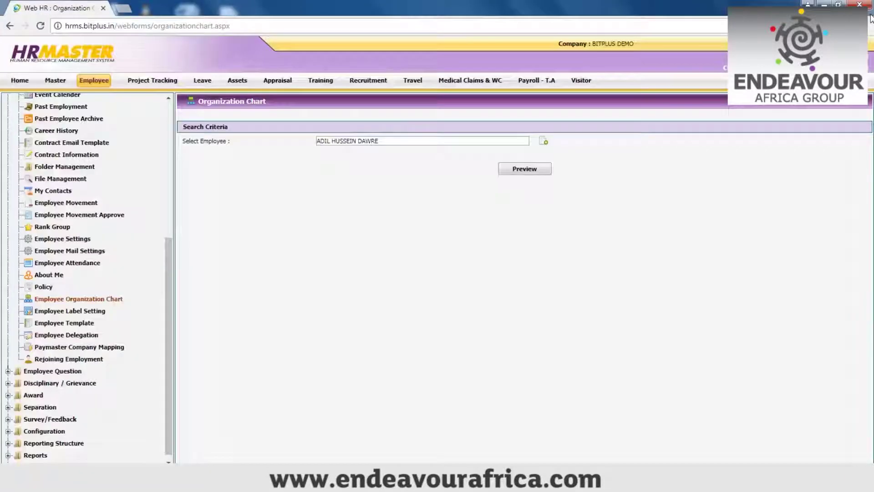
# Review the Employee Label Setting, Employee Template, Employee Delegation, Paymaster Company Mapping and Rejoining Employment pages
pyautogui.click(74, 312)
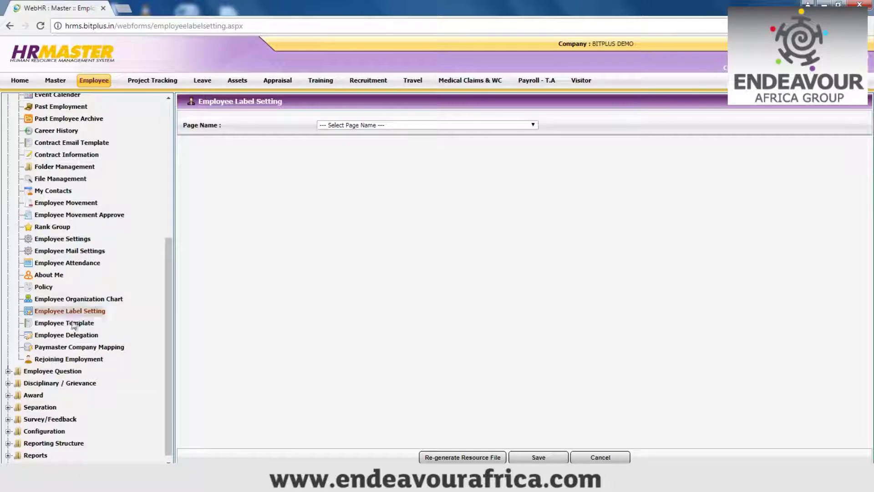
pyautogui.click(70, 324)
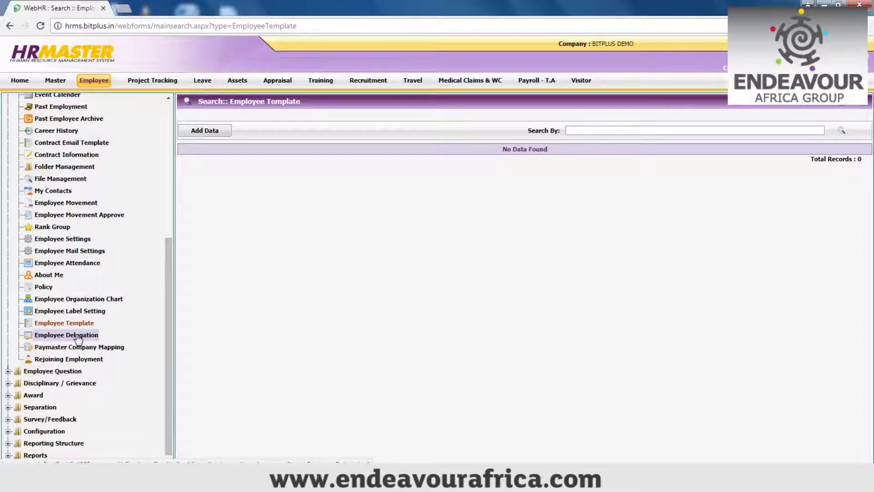
pyautogui.click(76, 336)
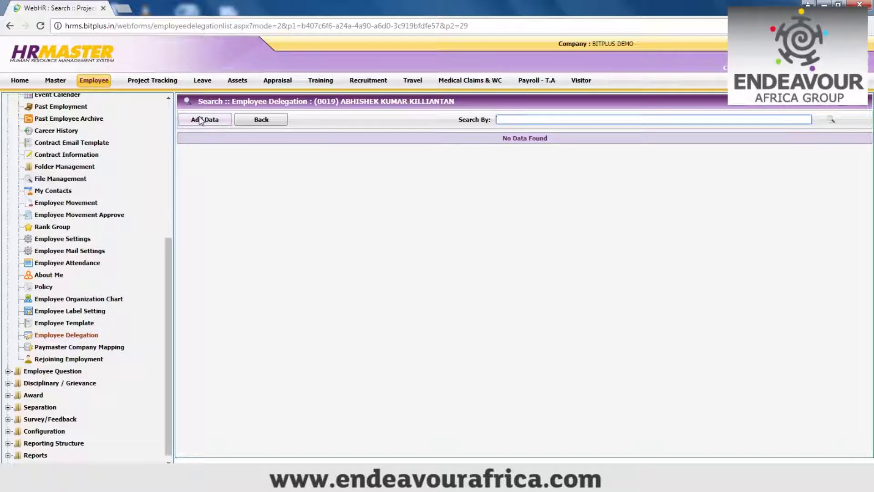
pyautogui.click(96, 348)
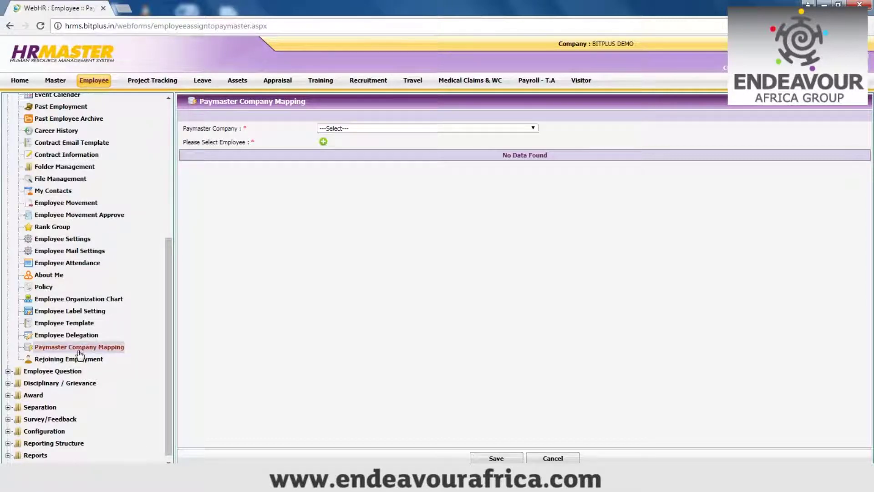
pyautogui.click(75, 359)
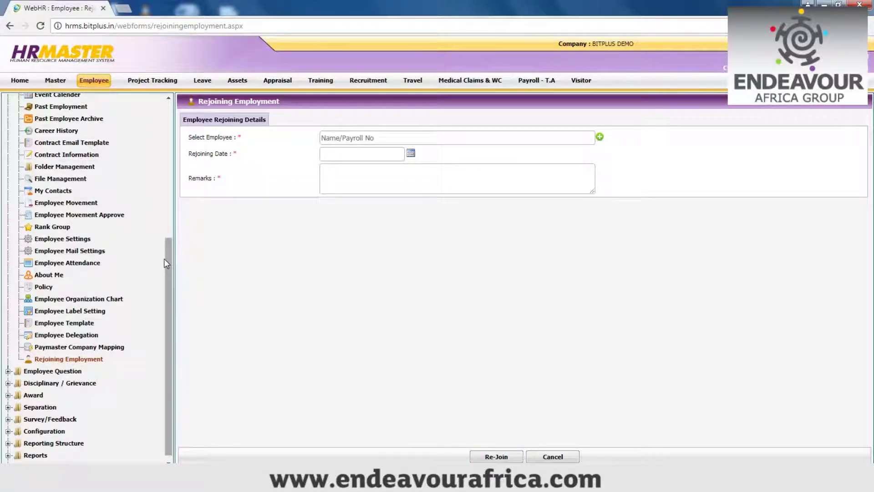
# Collapse the Employee Data group and review the Question and Question Template lists under Employee Question
pyautogui.moveTo(175, 247); pyautogui.dragTo(5, 108)
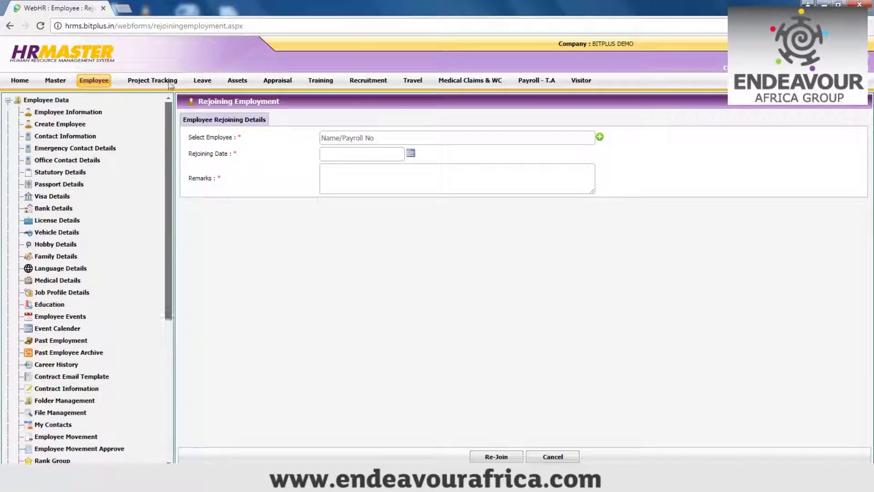
pyautogui.click(8, 100)
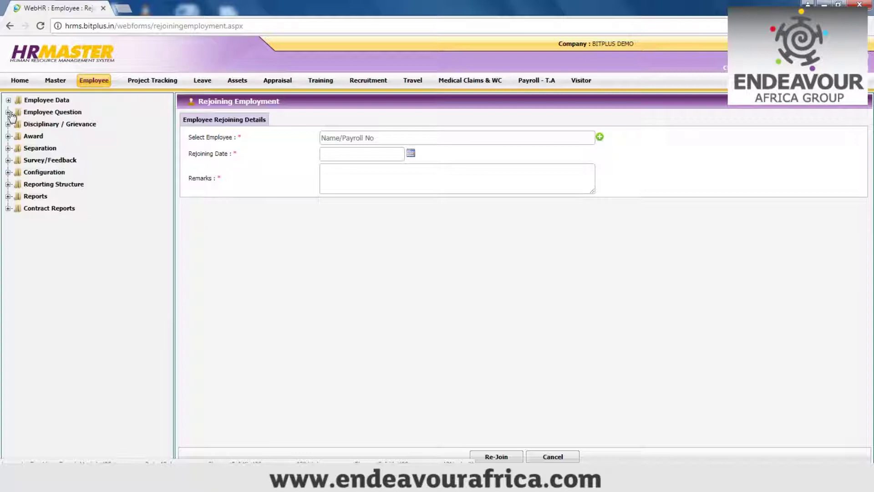
pyautogui.click(8, 113)
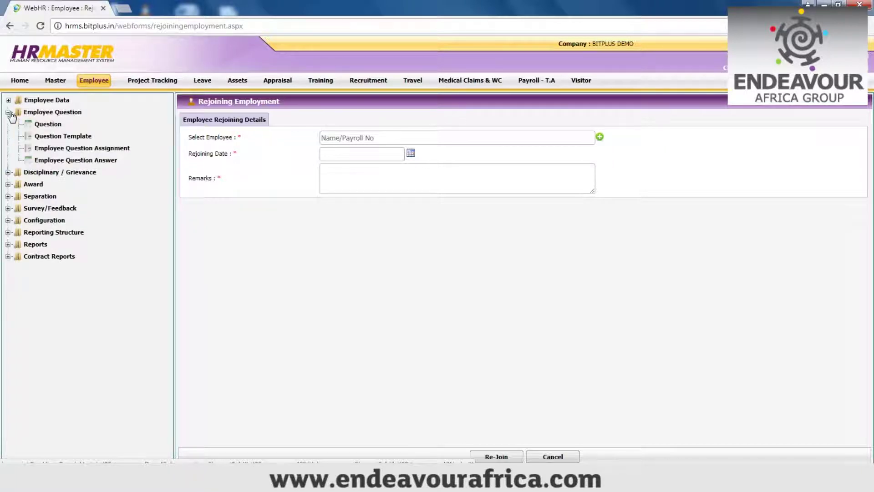
pyautogui.click(48, 125)
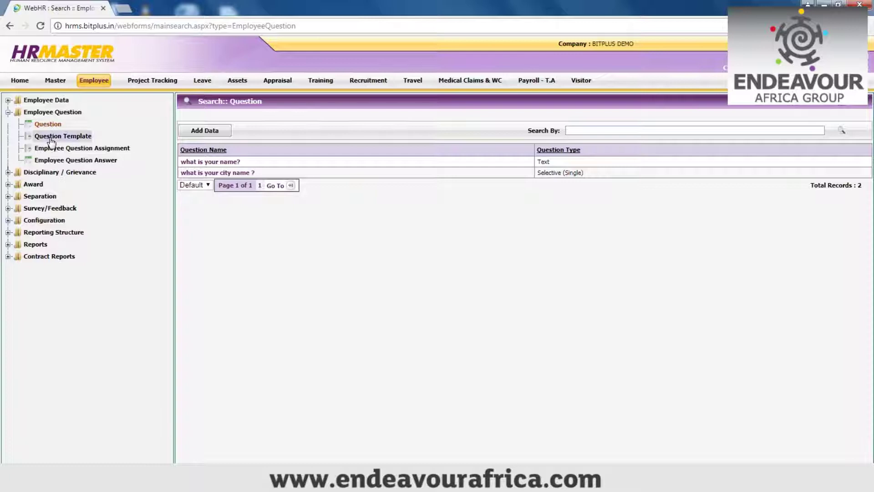
pyautogui.click(51, 138)
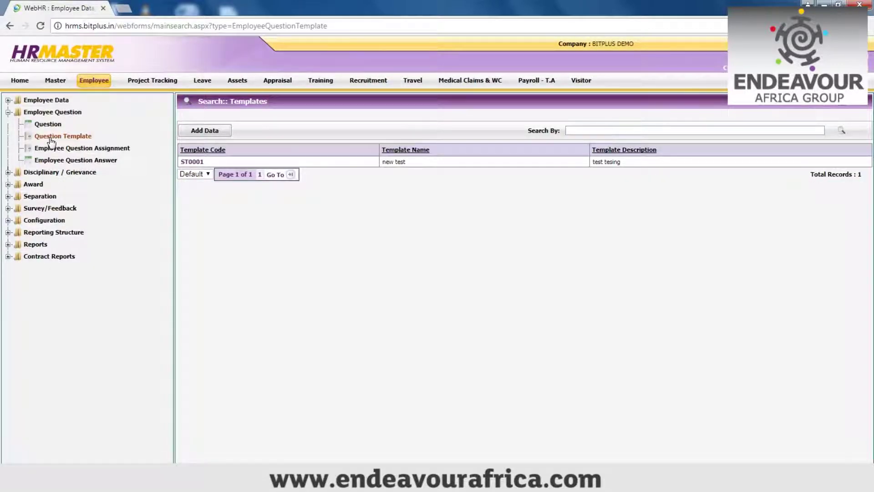
# Examine the employee and question sections of a blank Employee Question Assignment form, and view the Employee Question Answer page
pyautogui.click(67, 149)
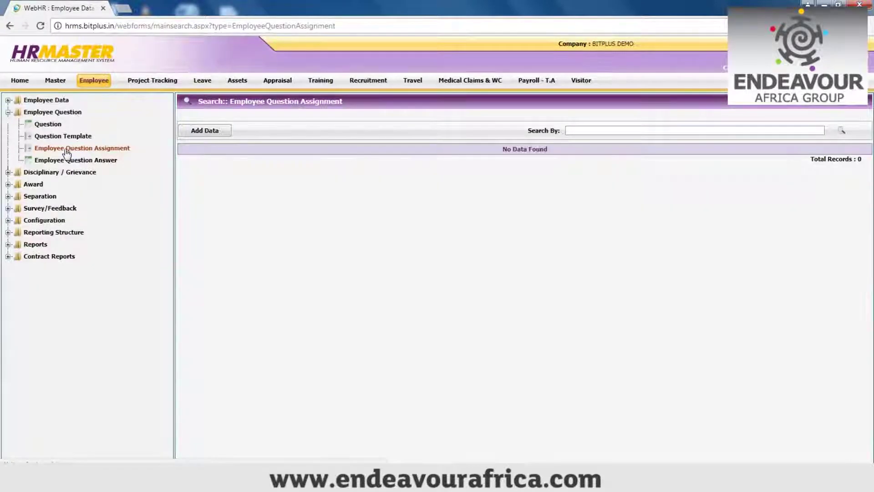
pyautogui.click(191, 132)
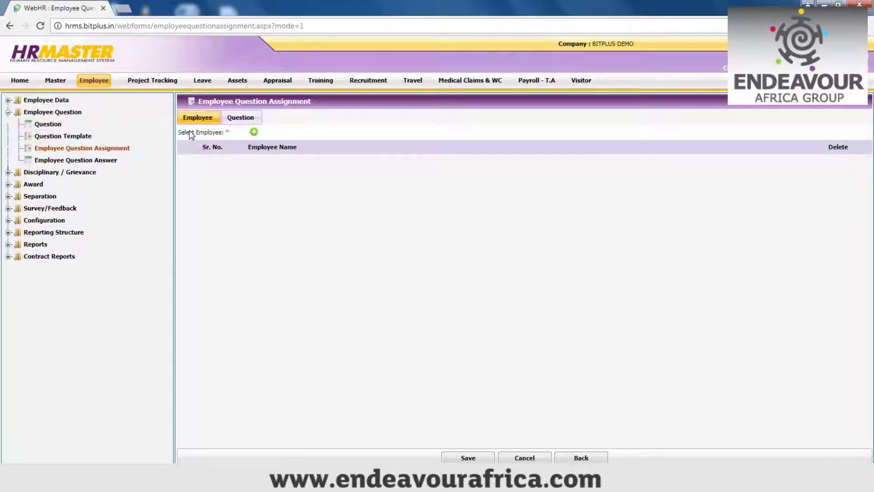
pyautogui.click(248, 118)
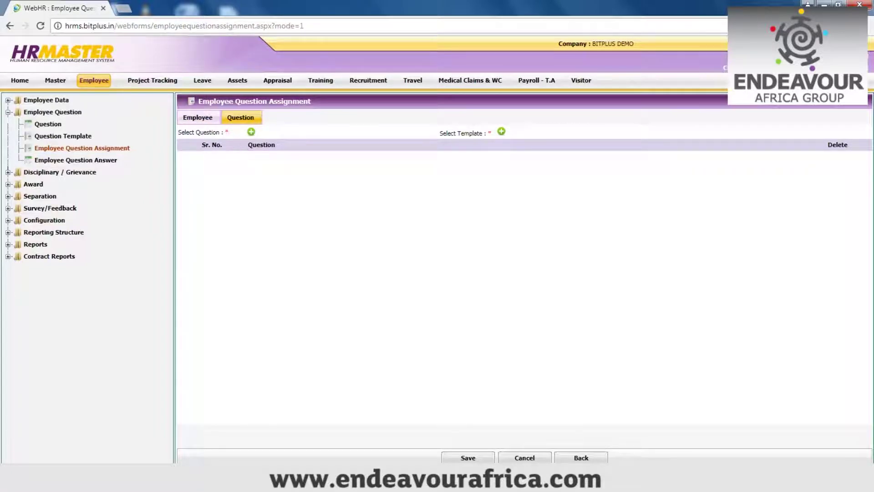
pyautogui.click(86, 161)
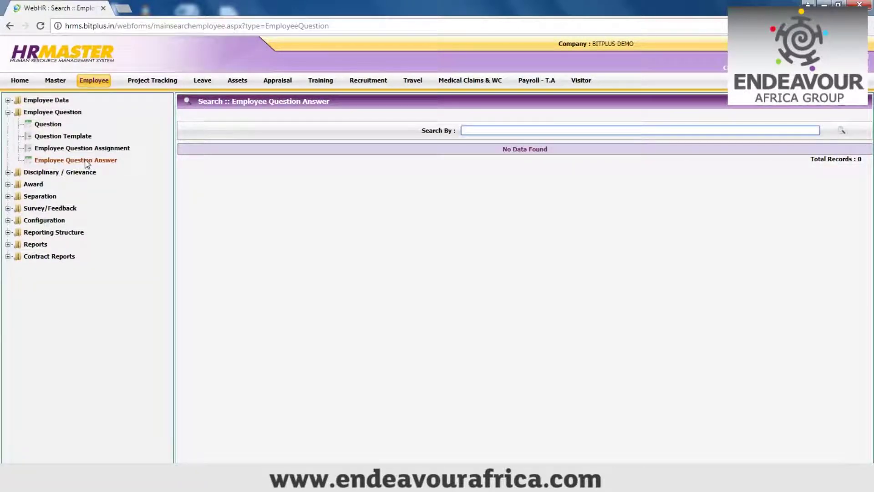
# Switch to the Disciplinary / Grievance group and review its Disciplinary Configuration general settings and Reporting Structure page
pyautogui.click(8, 112)
pyautogui.click(8, 124)
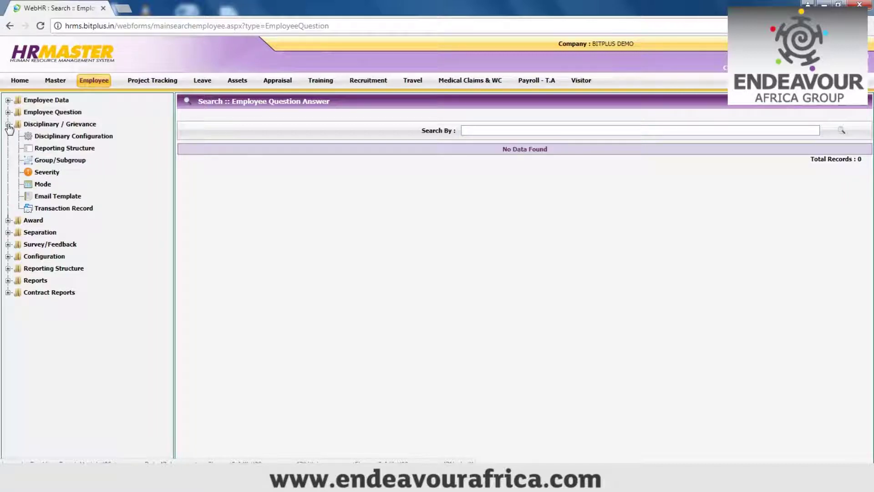
pyautogui.click(52, 137)
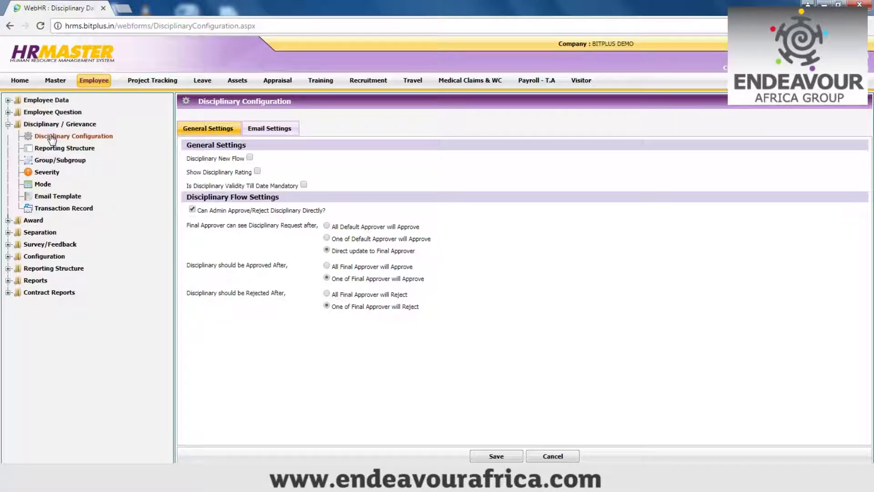
pyautogui.click(53, 152)
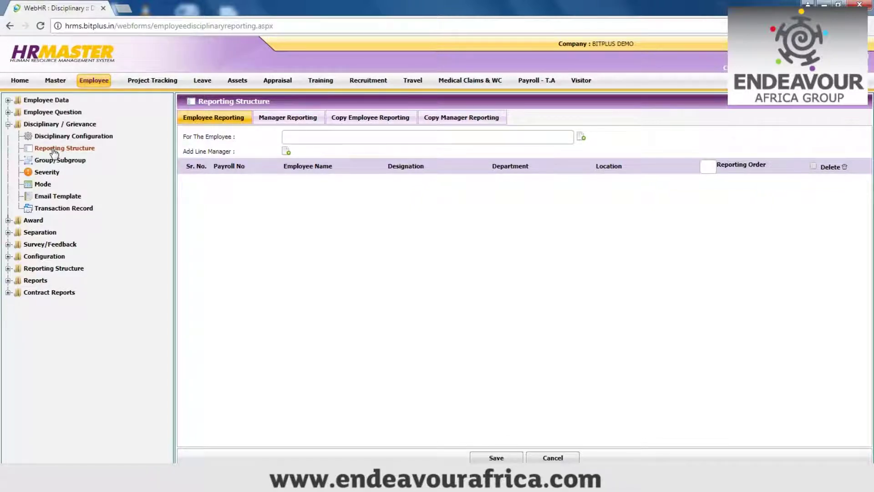
# Review the disciplinary Group/Subgroup, Severity, Mode and Email Template lists
pyautogui.click(55, 162)
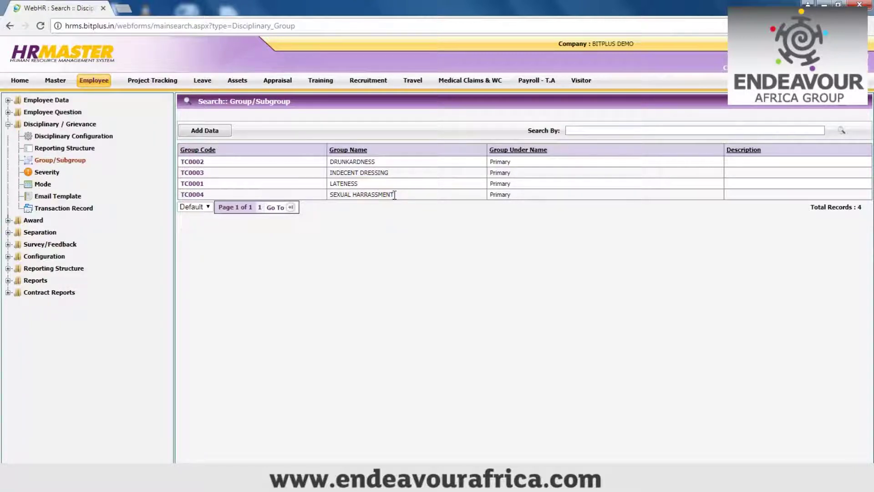
pyautogui.click(48, 174)
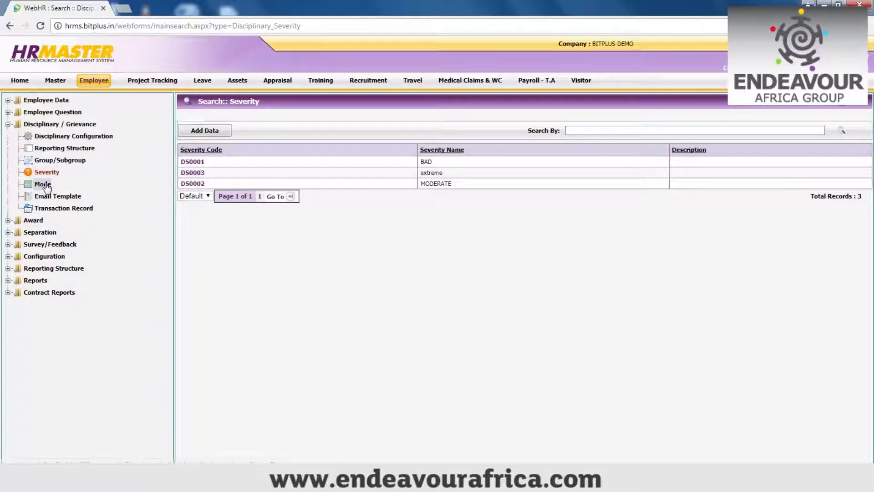
pyautogui.click(45, 185)
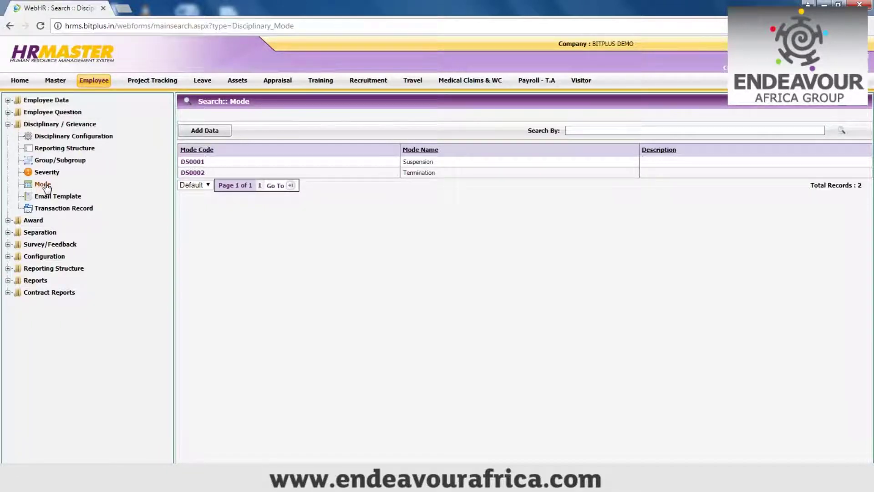
pyautogui.click(49, 198)
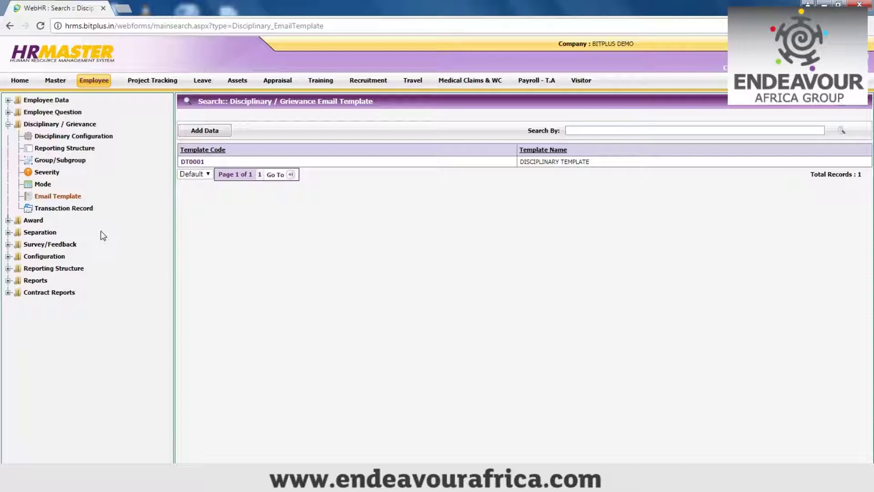
# Start a new Disciplinary / Grievance transaction record and set its severity to MODERATE
pyautogui.click(52, 209)
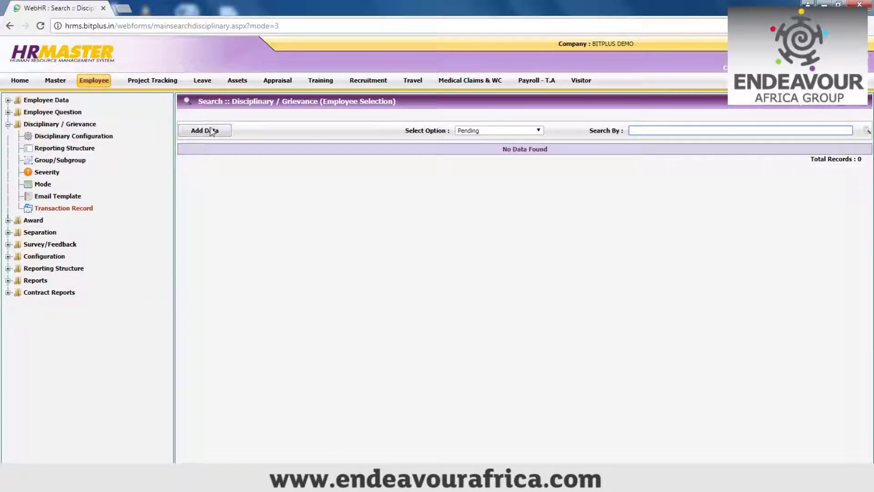
pyautogui.click(205, 131)
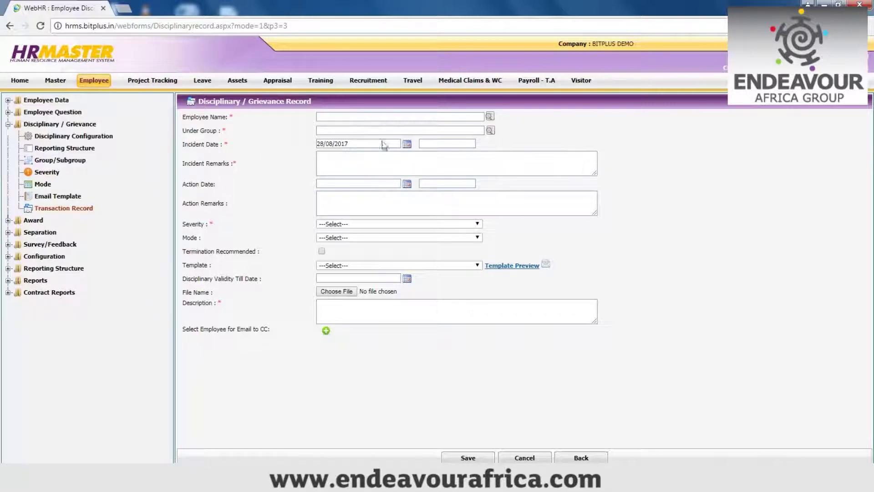
pyautogui.click(432, 144)
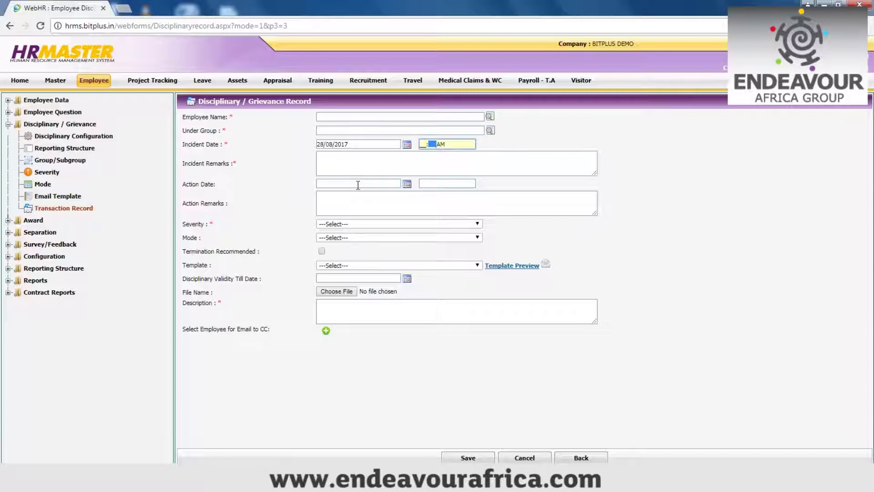
pyautogui.click(358, 185)
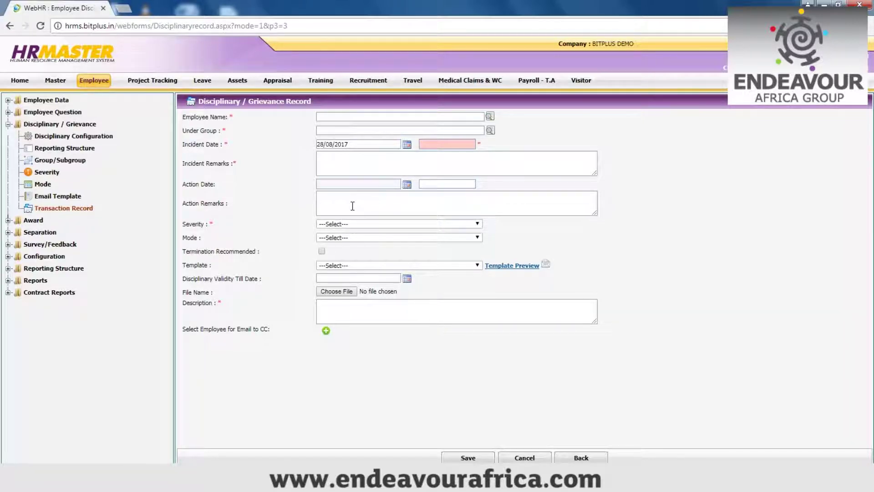
pyautogui.click(476, 213)
pyautogui.click(476, 224)
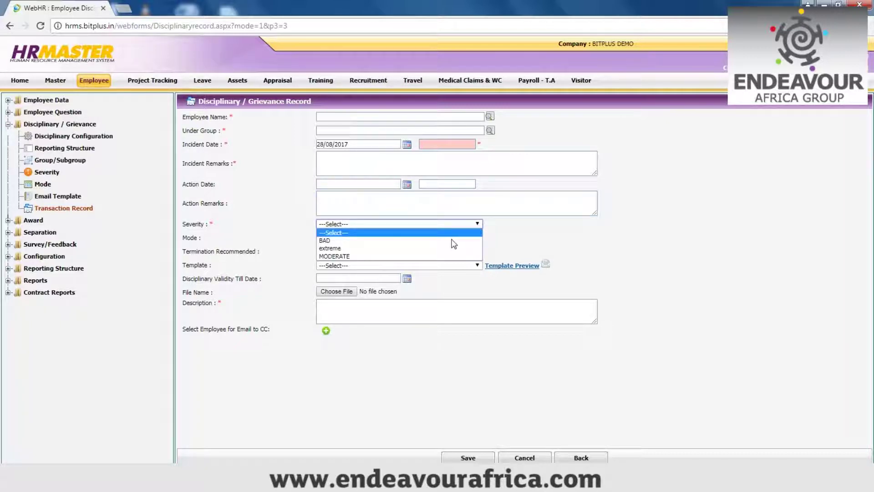
pyautogui.click(442, 256)
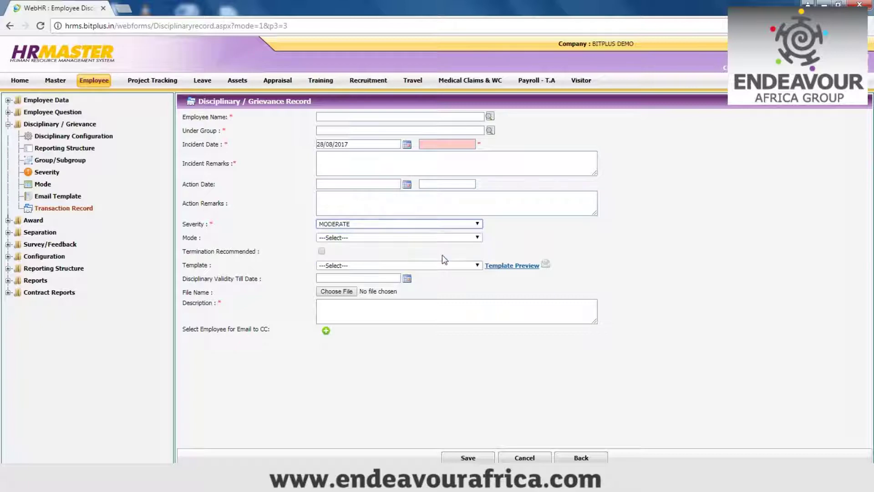
# Check the Termination Recommended option, declining its confirmation, and view the available templates without selecting one
pyautogui.click(321, 250)
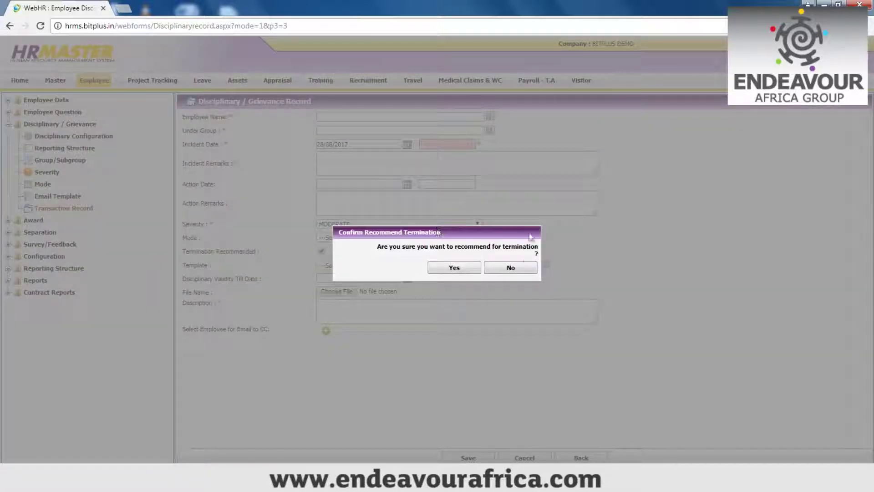
pyautogui.click(510, 267)
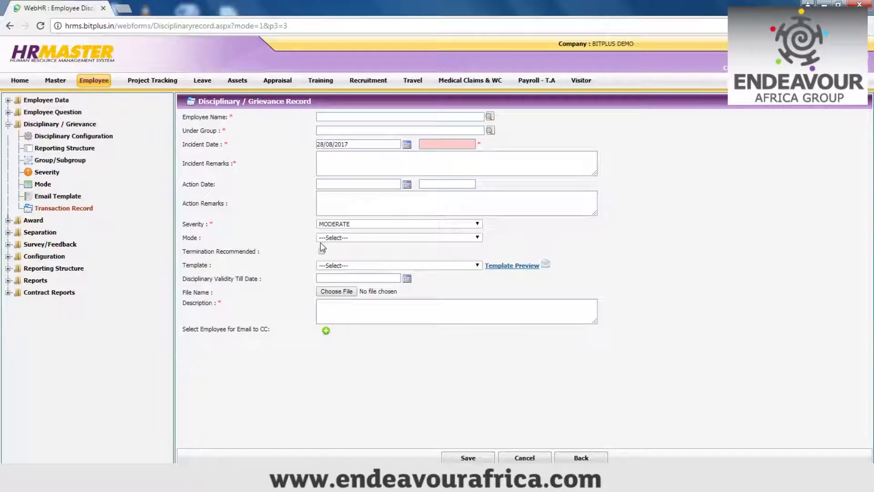
pyautogui.click(359, 266)
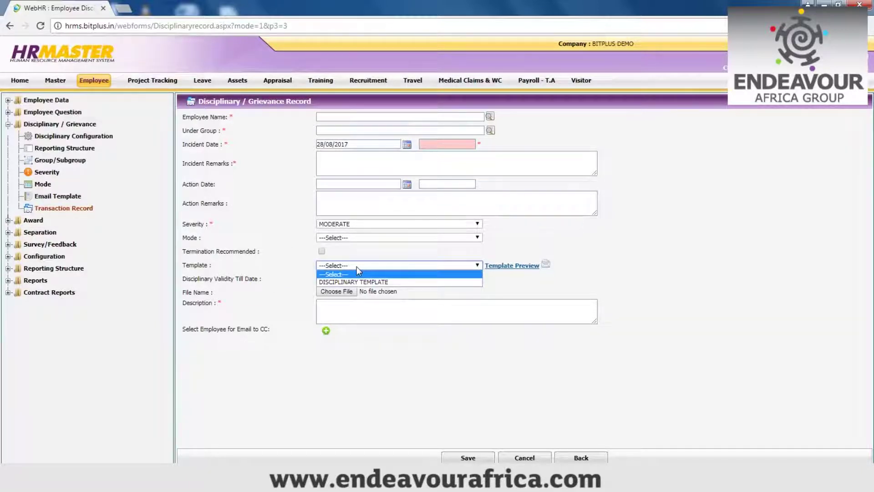
pyautogui.click(480, 383)
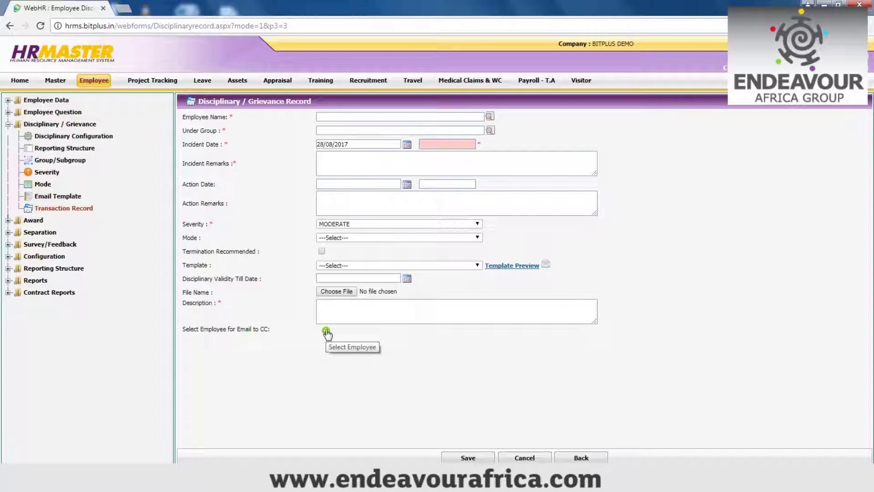
# Switch to the Award group and review its Group/Subgroup, Mode and Email Template lists
pyautogui.click(8, 125)
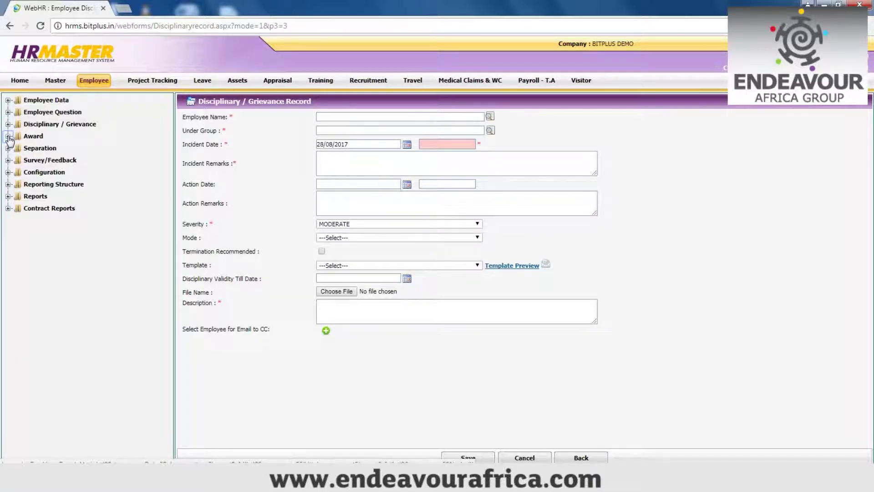
pyautogui.click(8, 136)
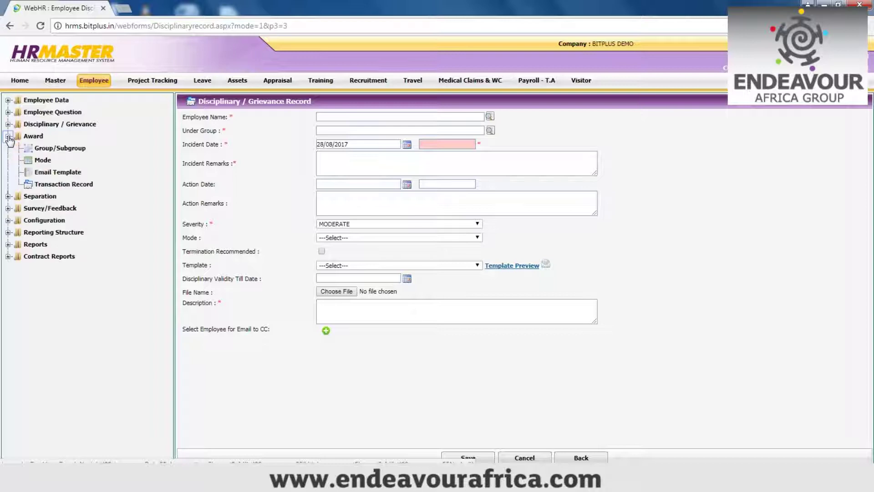
pyautogui.click(54, 150)
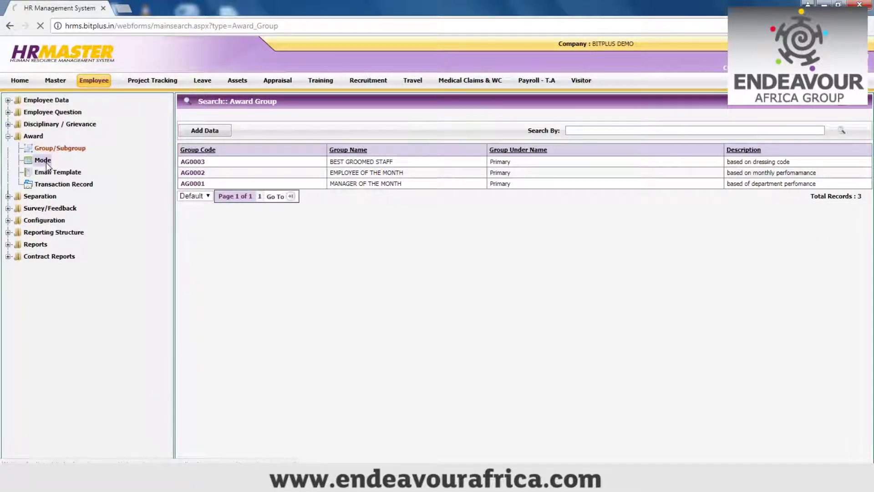
pyautogui.click(46, 161)
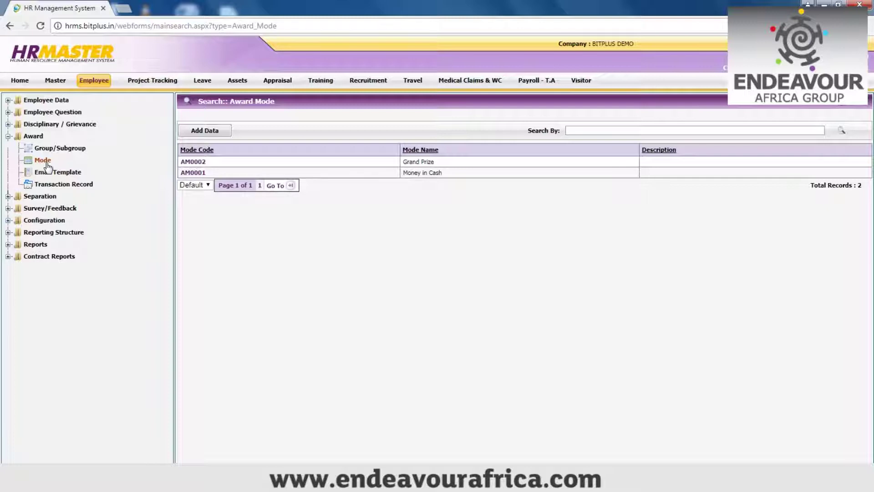
pyautogui.click(48, 175)
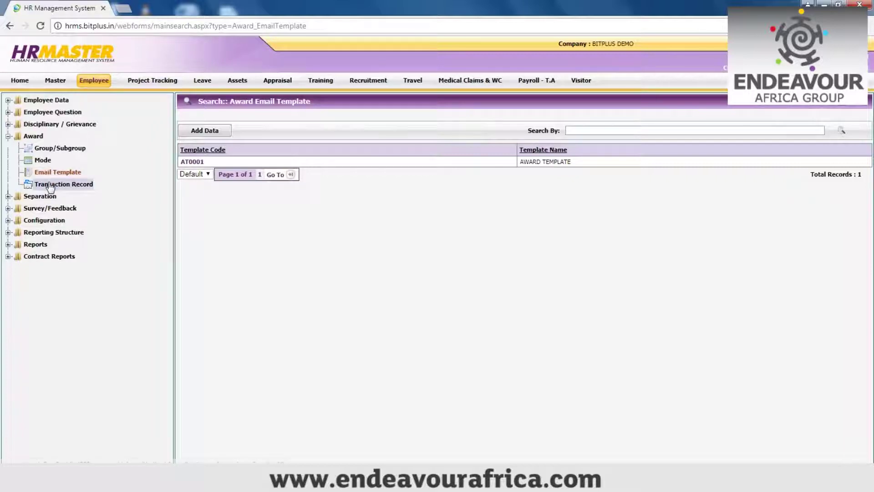
# Start a new Award transaction record, leave its mode unselected, and set the rating to four stars
pyautogui.click(50, 186)
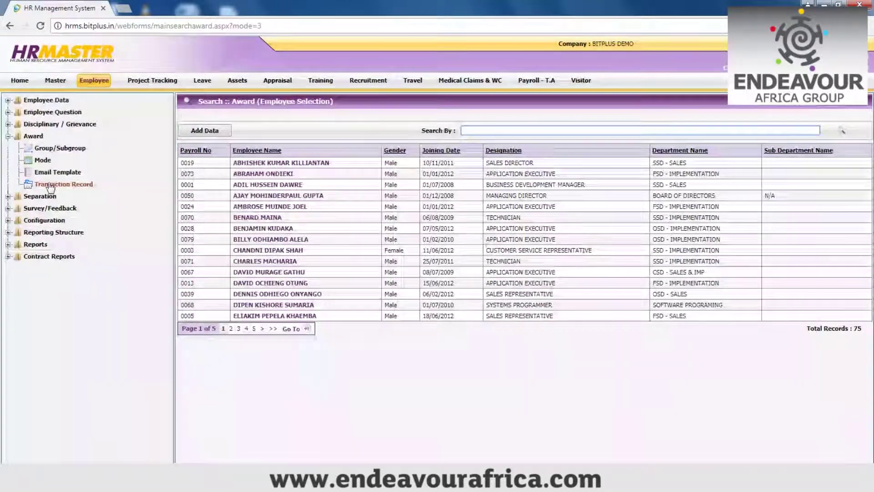
pyautogui.click(222, 131)
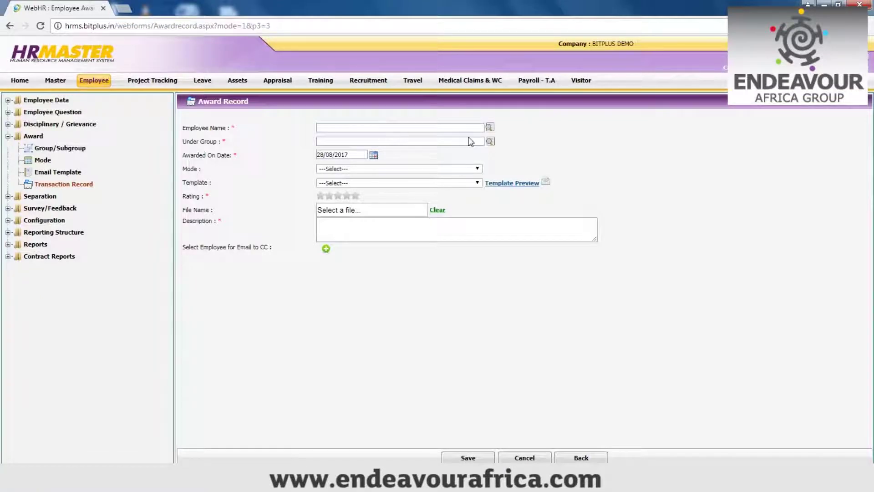
pyautogui.click(349, 169)
pyautogui.click(346, 178)
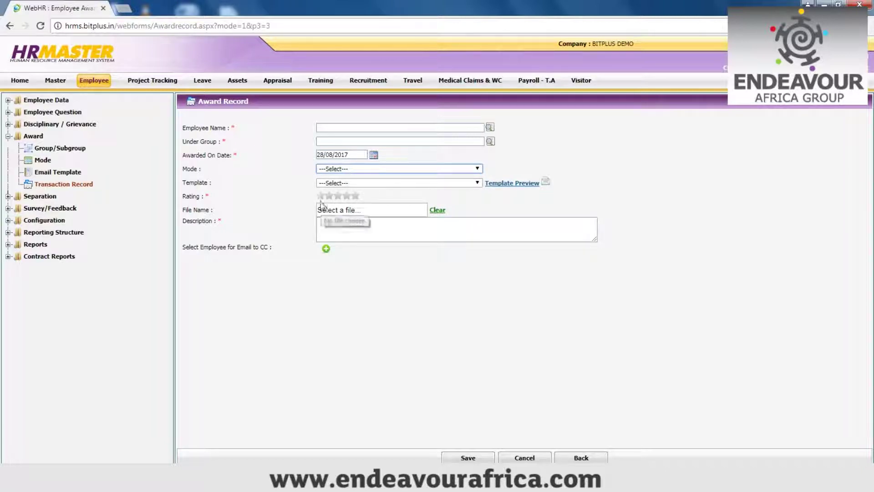
pyautogui.click(345, 197)
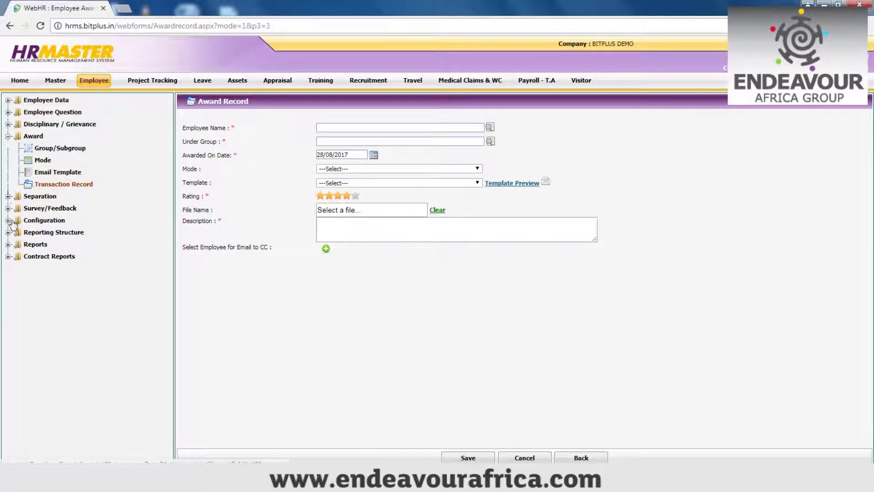
# Switch to the Separation group, review its Question list, and view a blank Question Master form
pyautogui.click(8, 137)
pyautogui.click(8, 148)
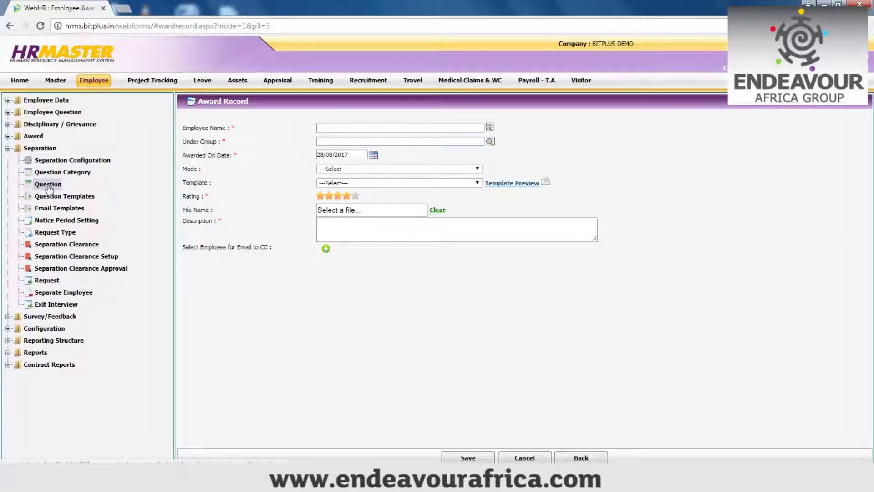
pyautogui.click(48, 184)
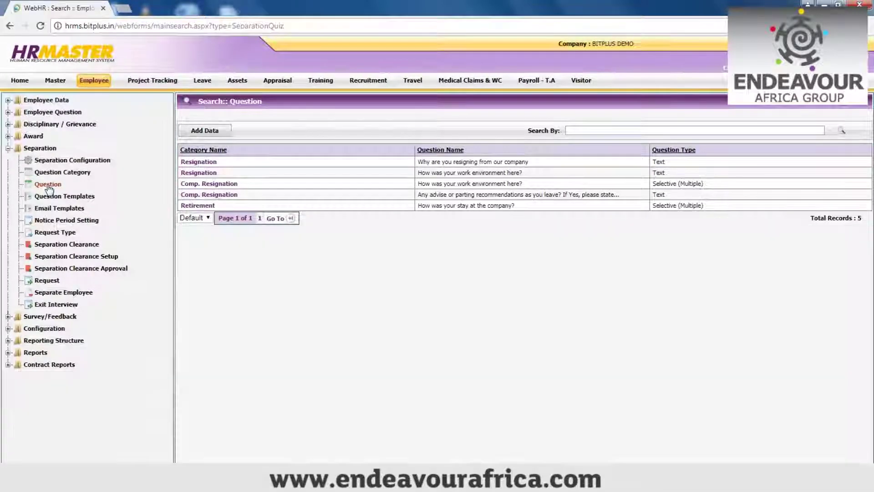
pyautogui.click(214, 131)
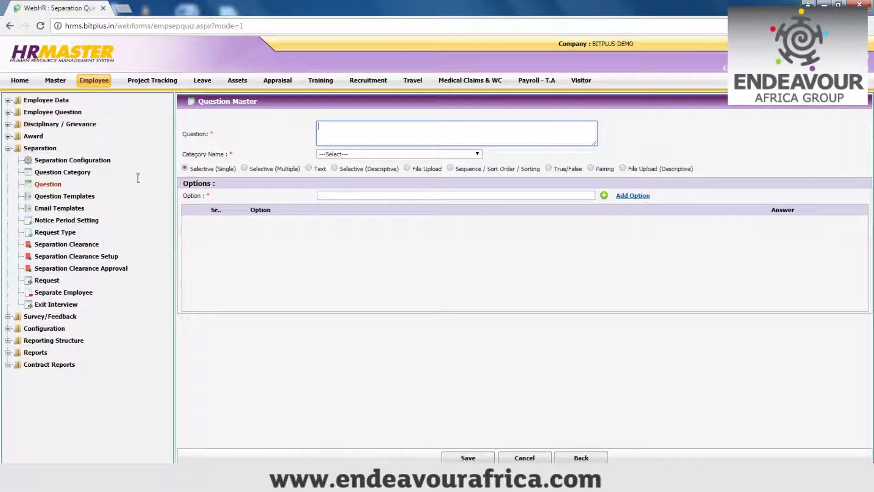
# Review the separation Question Templates, Email Templates, Notice Period Setting and Request Type lists
pyautogui.click(56, 196)
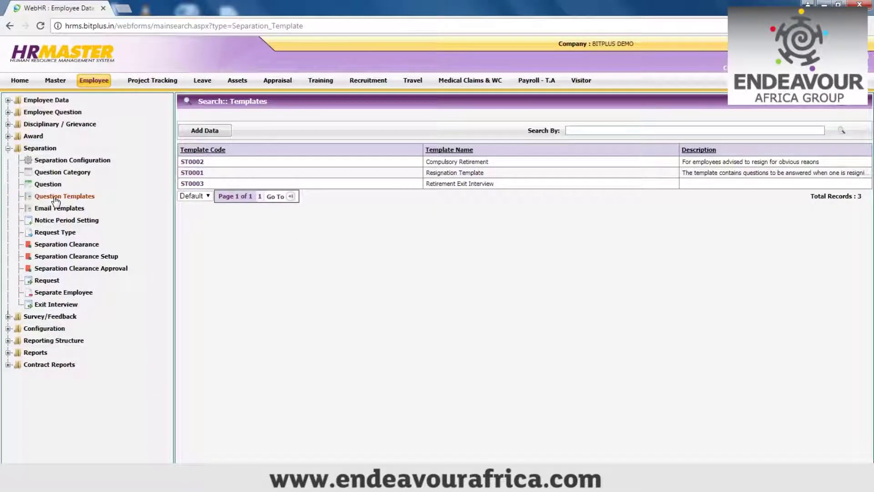
pyautogui.click(53, 210)
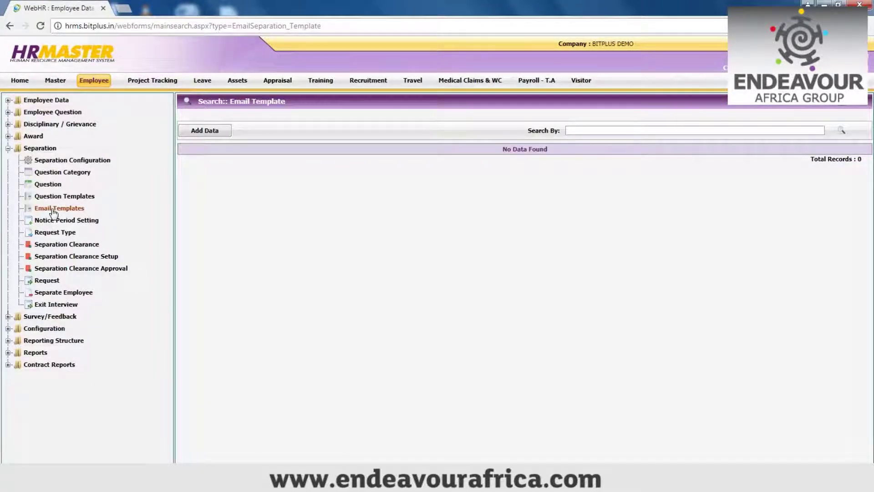
pyautogui.click(54, 223)
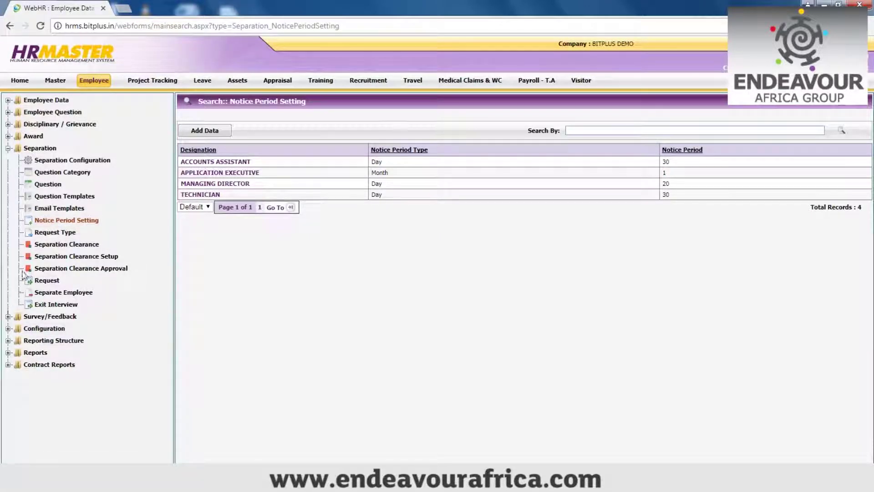
pyautogui.click(53, 233)
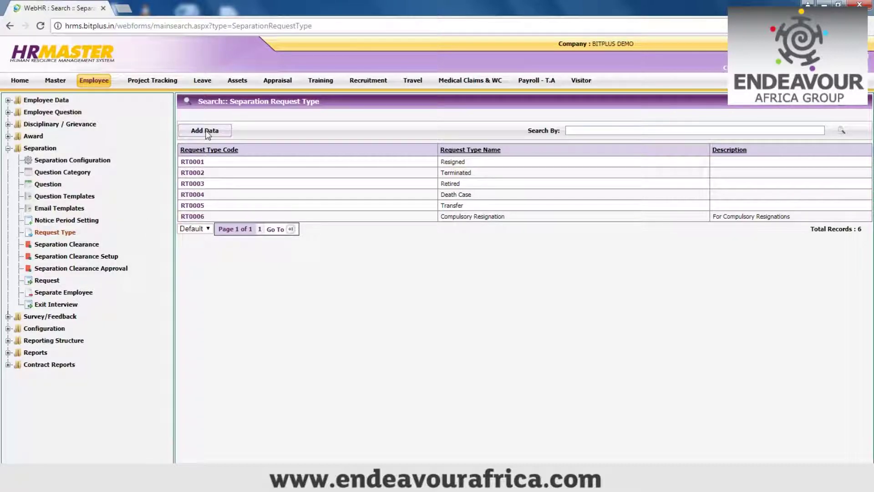
# Review the Separation Clearance, Separation Clearance Setup and Separation Clearance Approval pages
pyautogui.click(62, 247)
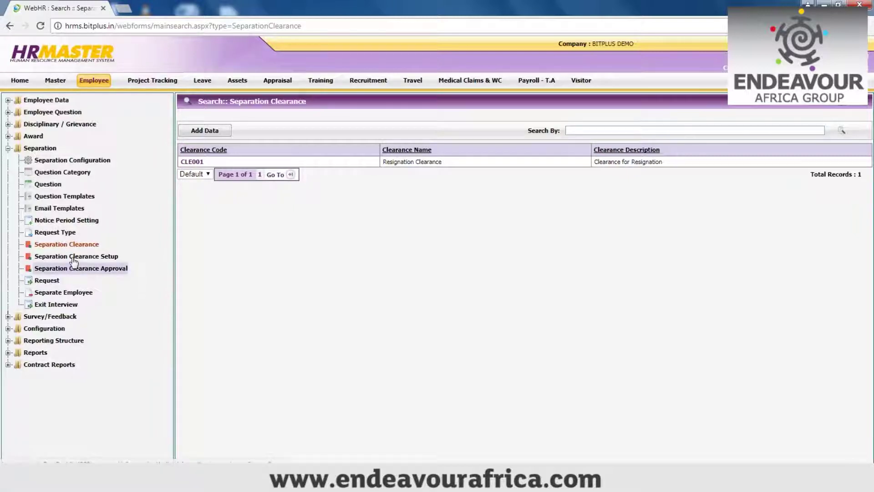
pyautogui.click(74, 257)
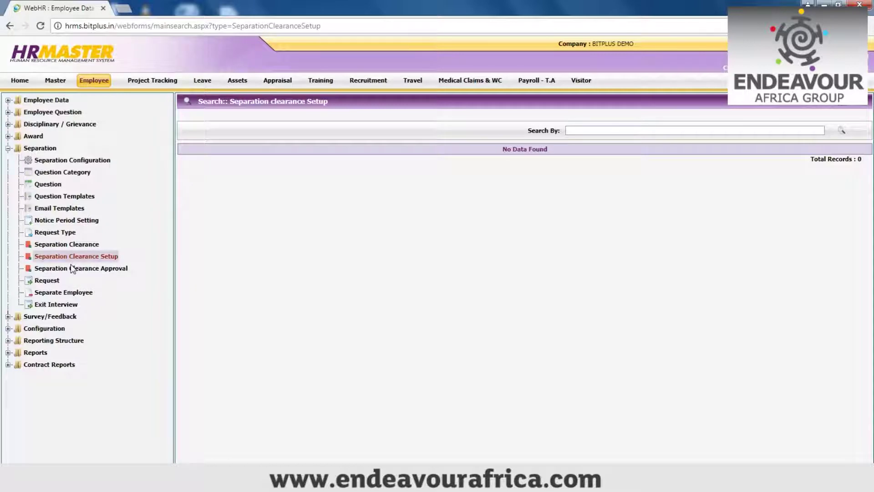
pyautogui.click(72, 269)
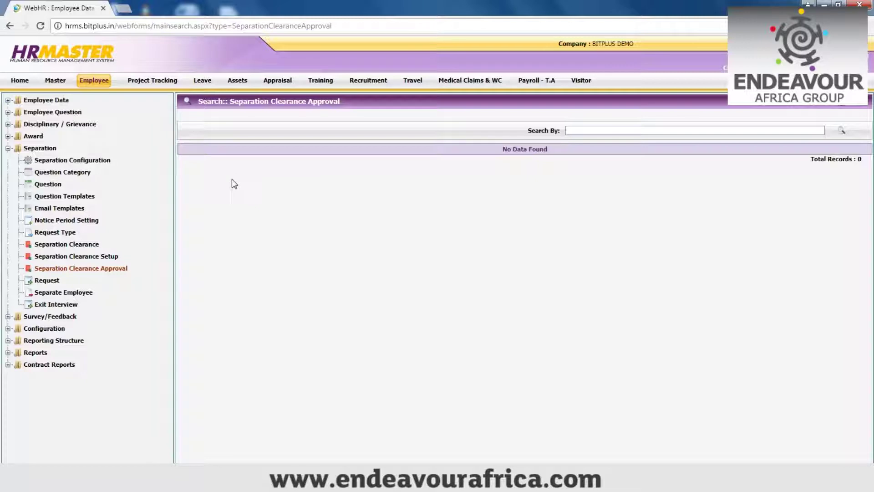
# View the separation Request page in My View and My Staff View, plus the Separate Employee and Exit Interview pages
pyautogui.click(39, 281)
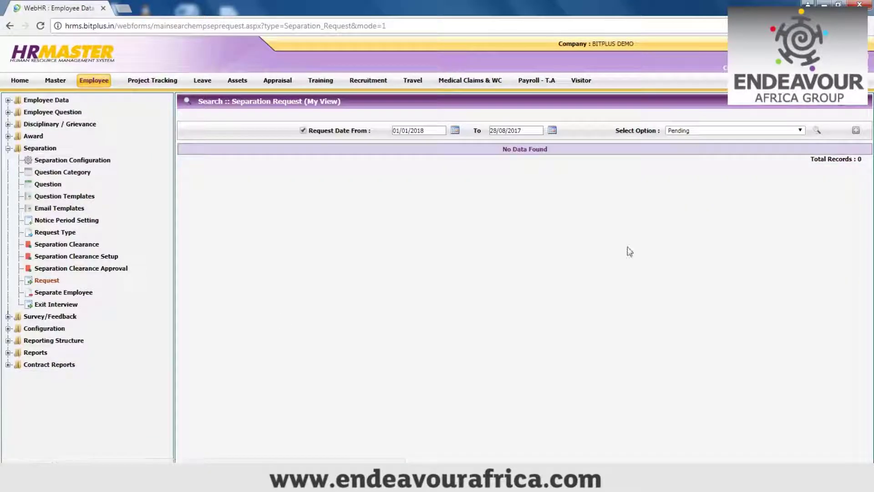
pyautogui.click(822, 101)
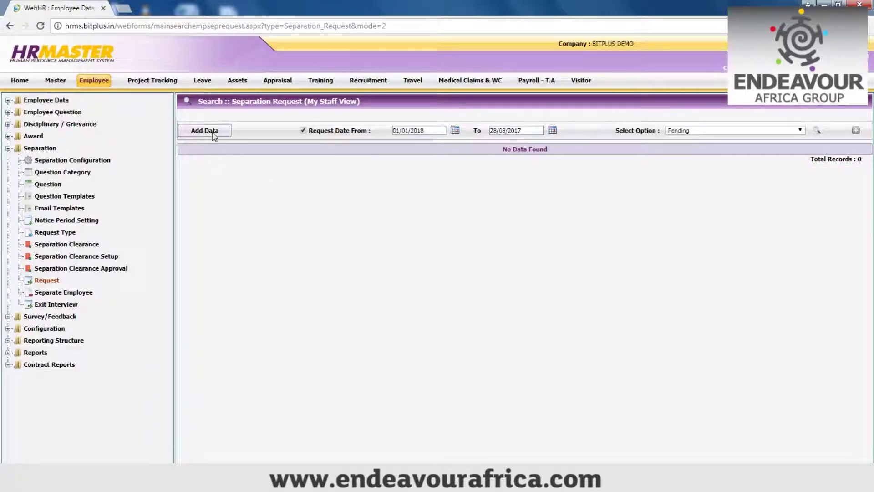
pyautogui.click(66, 295)
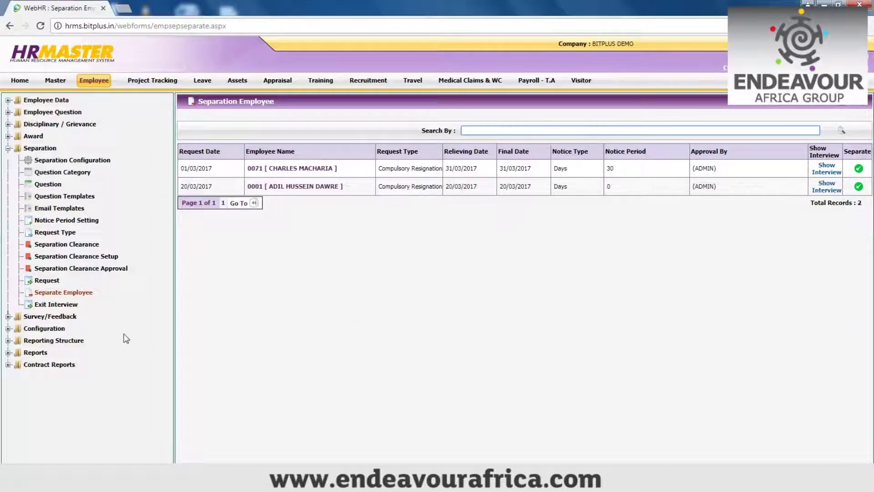
pyautogui.click(52, 308)
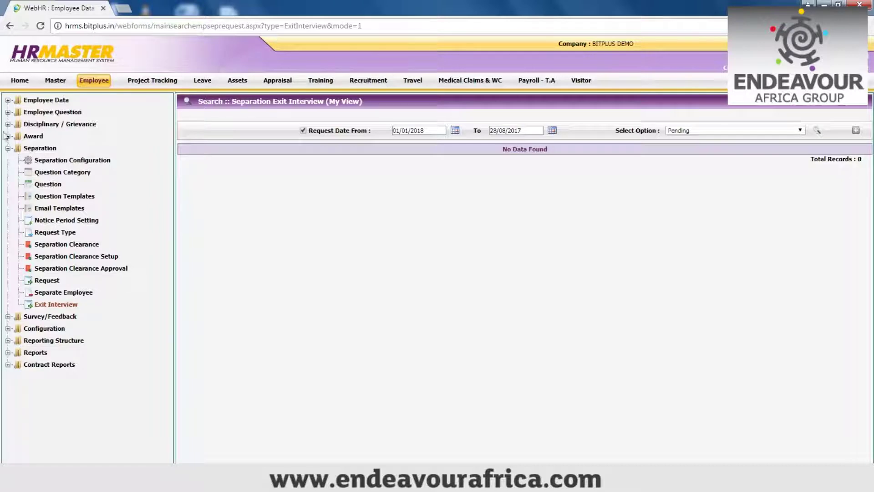
# Switch to the Survey/Feedback group and review its Rank Group and Question Category lists
pyautogui.click(8, 148)
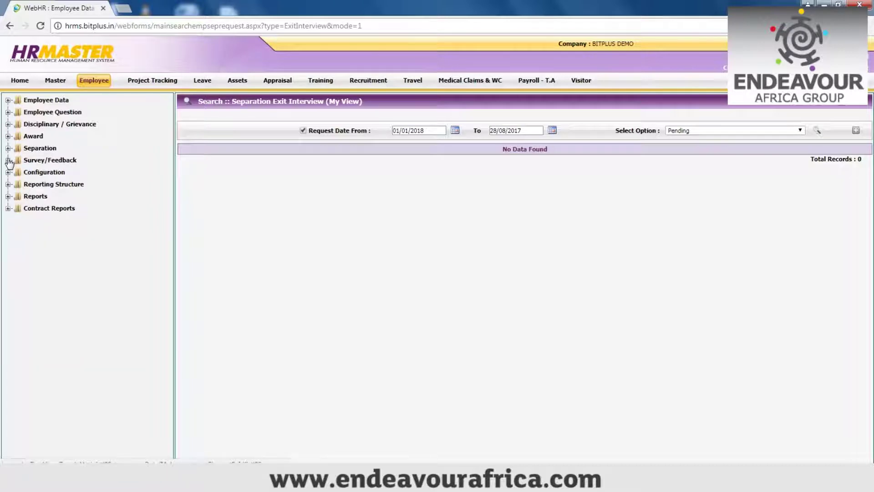
pyautogui.click(8, 161)
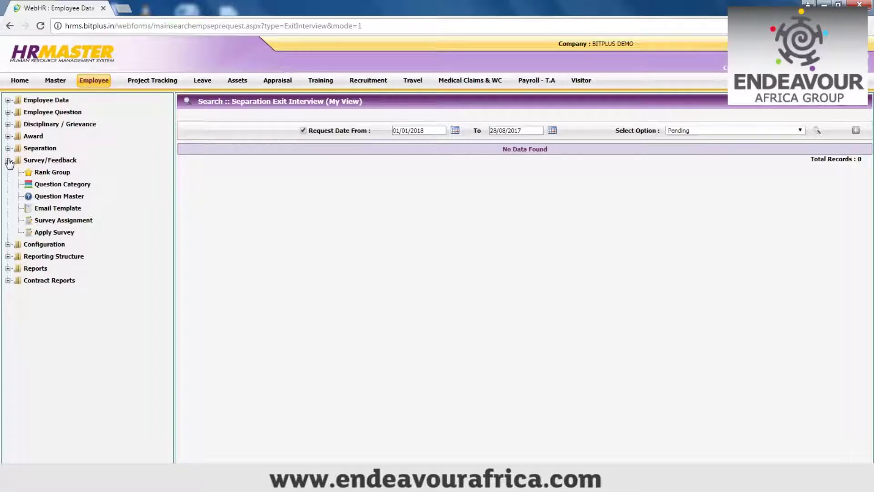
pyautogui.click(52, 173)
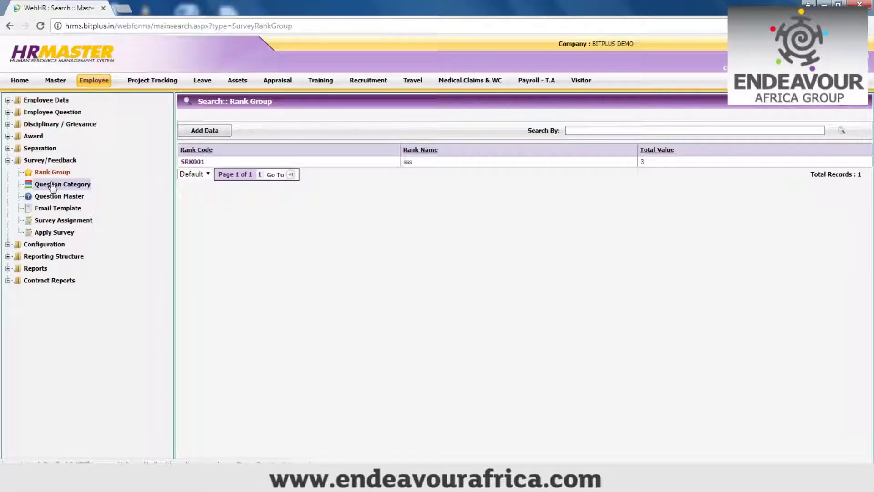
pyautogui.click(52, 187)
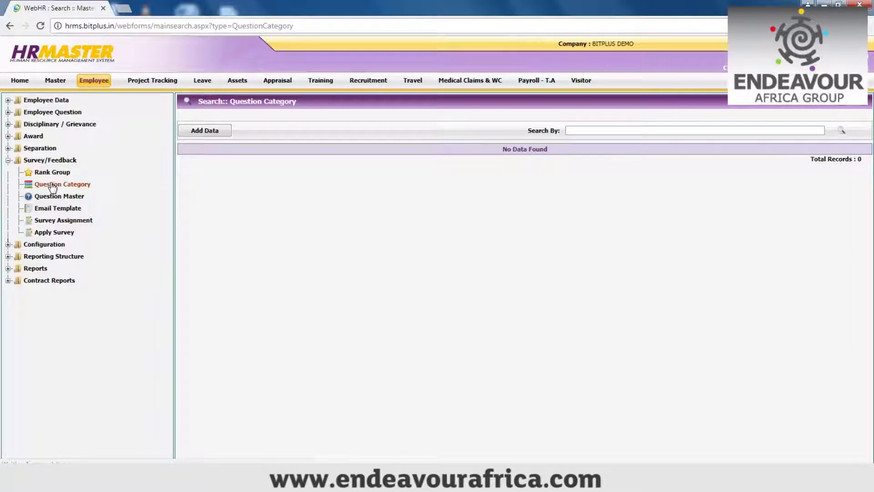
# View a blank survey Question Master form, and review the survey Email Template and Survey Assignment pages
pyautogui.click(48, 198)
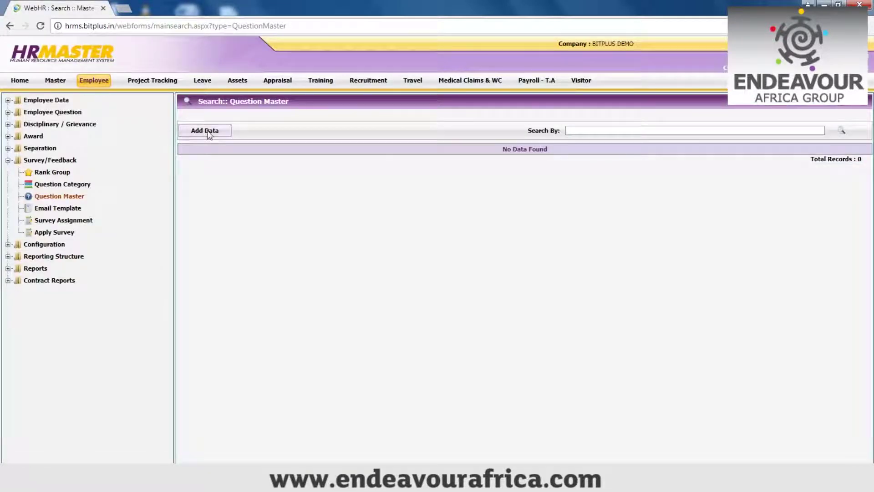
pyautogui.click(208, 132)
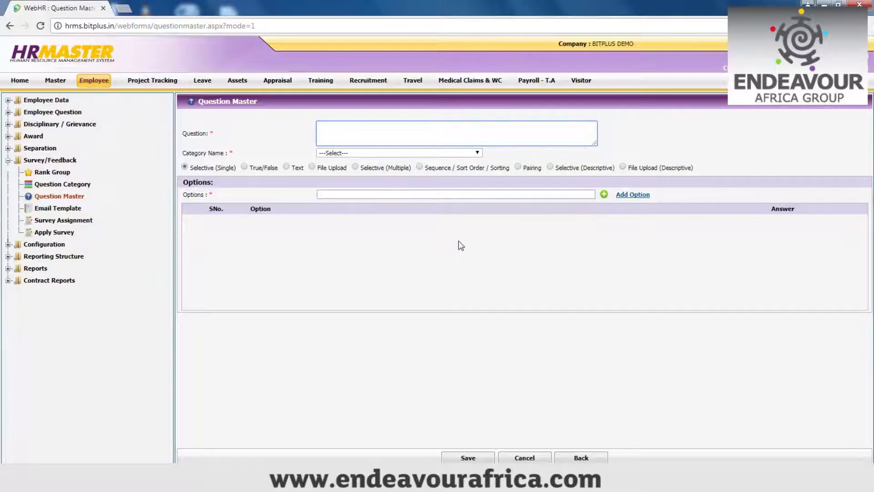
pyautogui.click(54, 209)
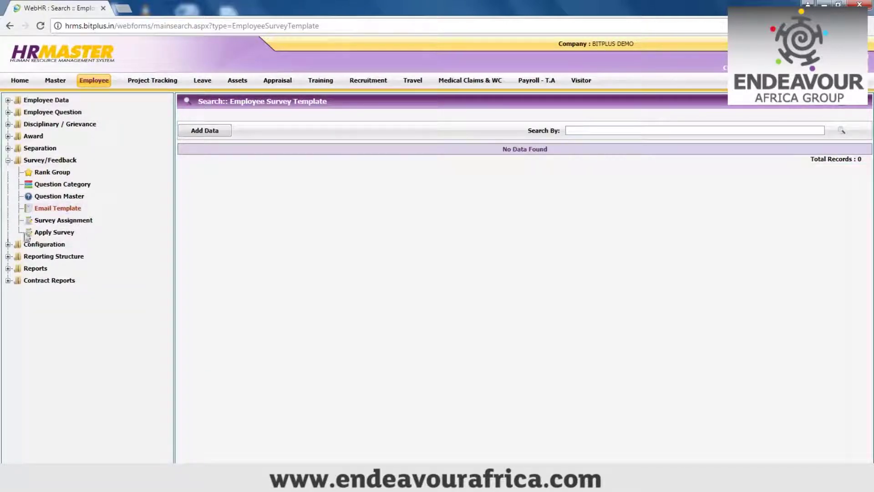
pyautogui.click(56, 221)
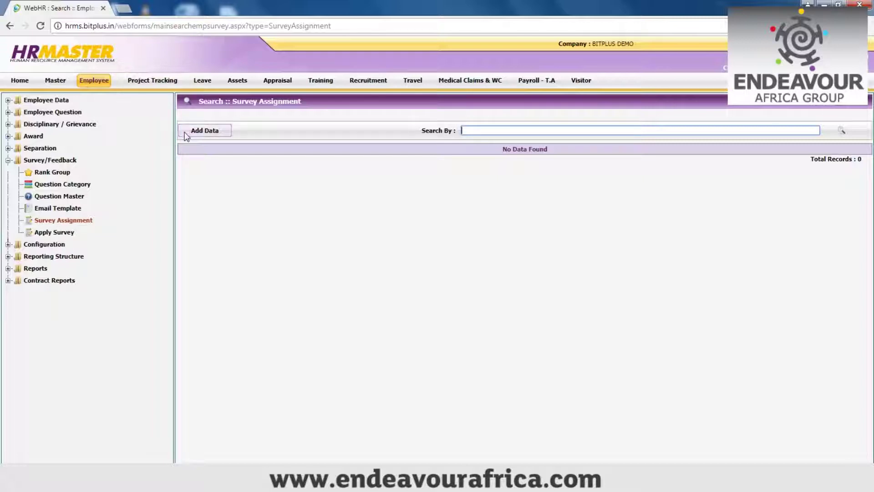
# View a blank Survey Question Assignment form and the Apply Survey page, then close the Survey/Feedback group
pyautogui.click(186, 136)
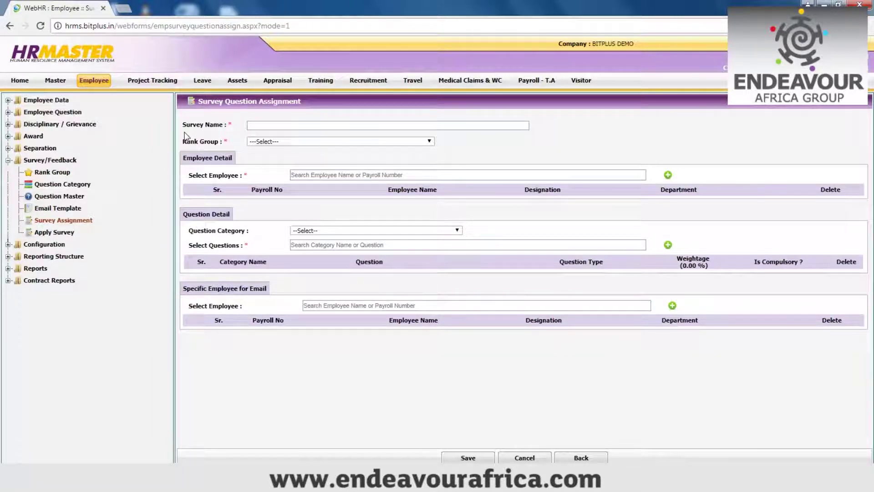
pyautogui.click(47, 235)
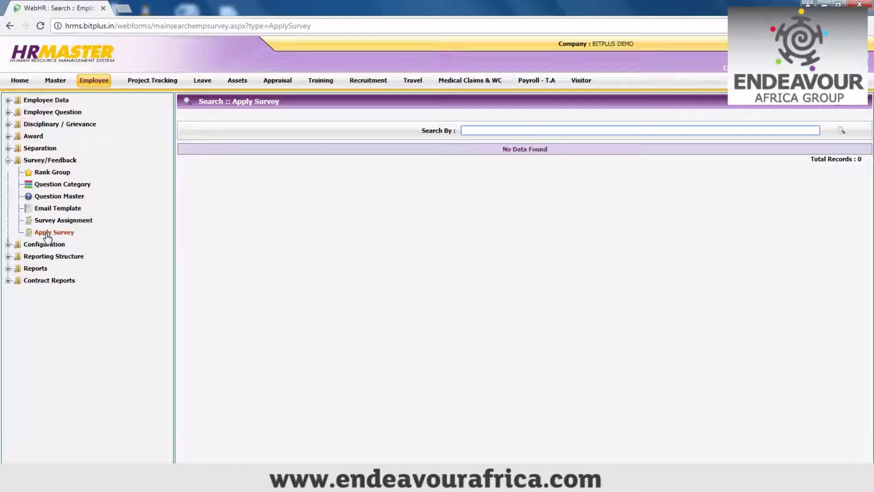
pyautogui.click(8, 161)
# Review the Employee Configuration page for Employee Event, including its master choices, General Settings and Email Settings
pyautogui.click(8, 172)
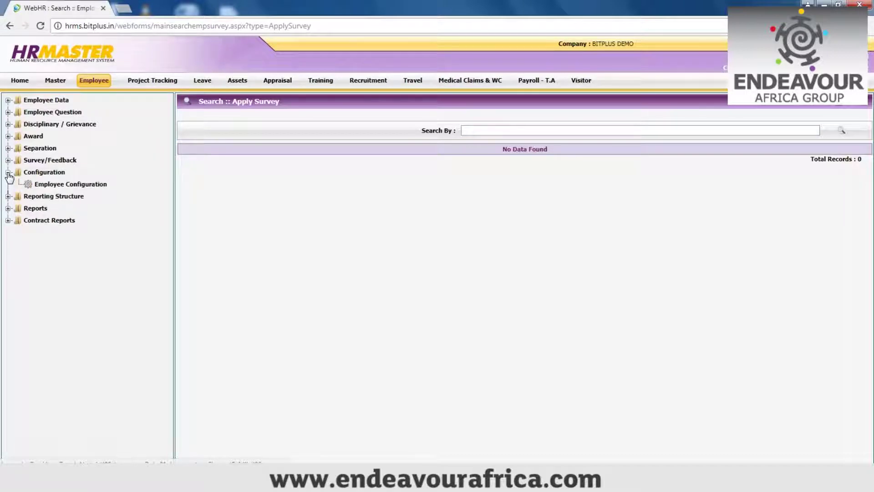
pyautogui.click(61, 186)
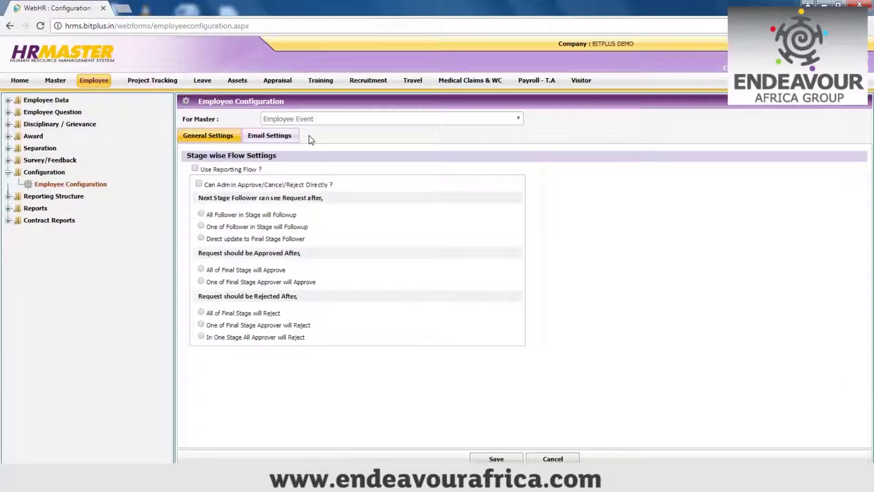
pyautogui.click(316, 119)
pyautogui.click(316, 120)
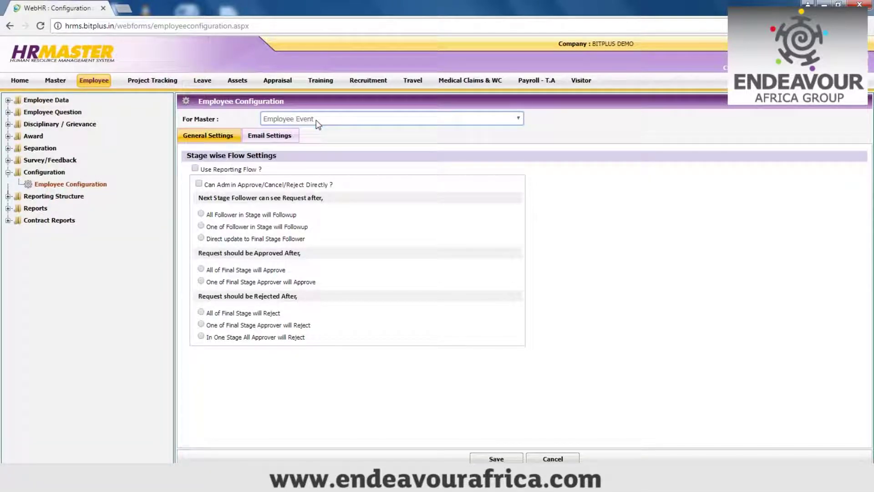
pyautogui.click(269, 136)
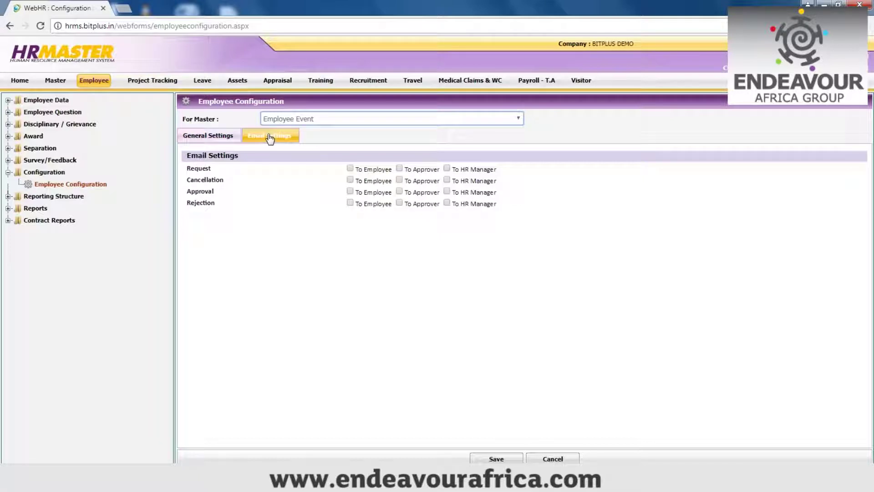
pyautogui.click(213, 137)
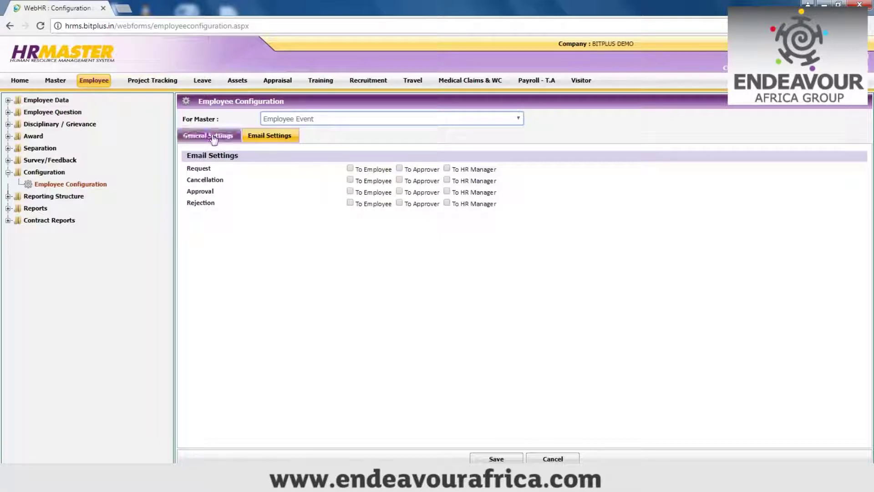
# View the Employee Reporting Structure page and the choices for its employee reporting flow
pyautogui.click(8, 196)
pyautogui.click(61, 212)
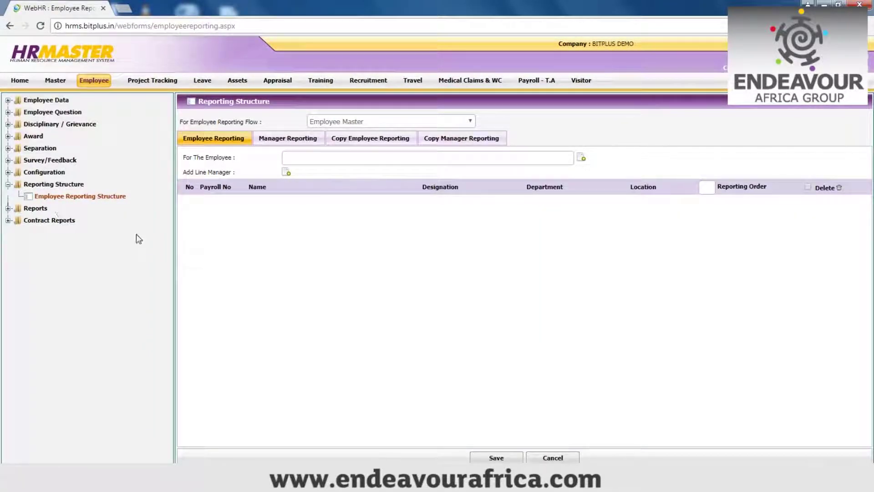
pyautogui.click(338, 120)
pyautogui.click(338, 120)
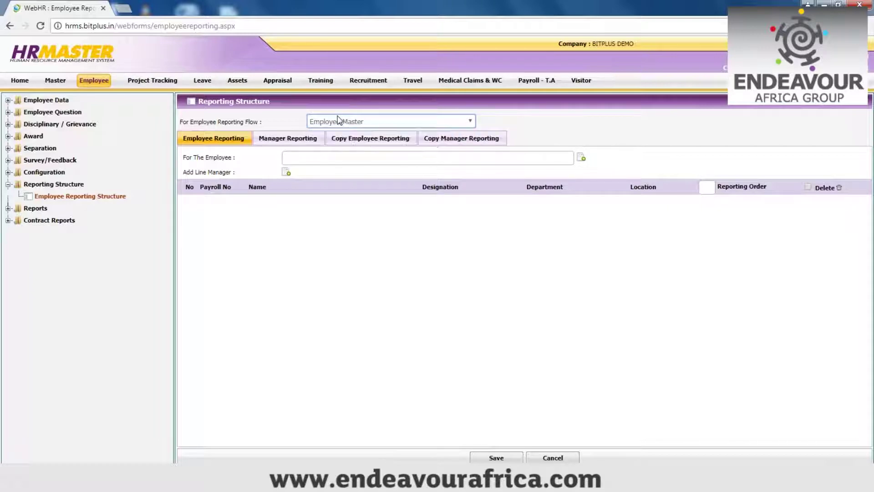
# Show the list of employee reports and review all search criteria of the Employee Register report
pyautogui.click(9, 208)
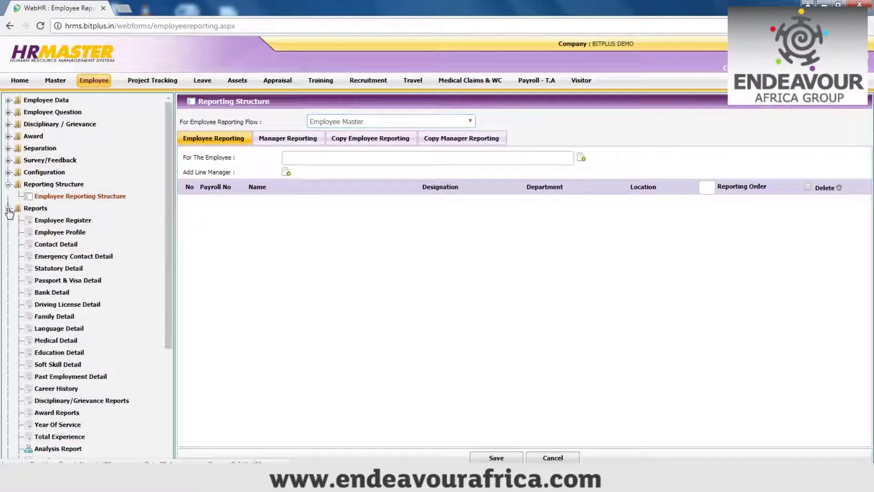
pyautogui.click(55, 222)
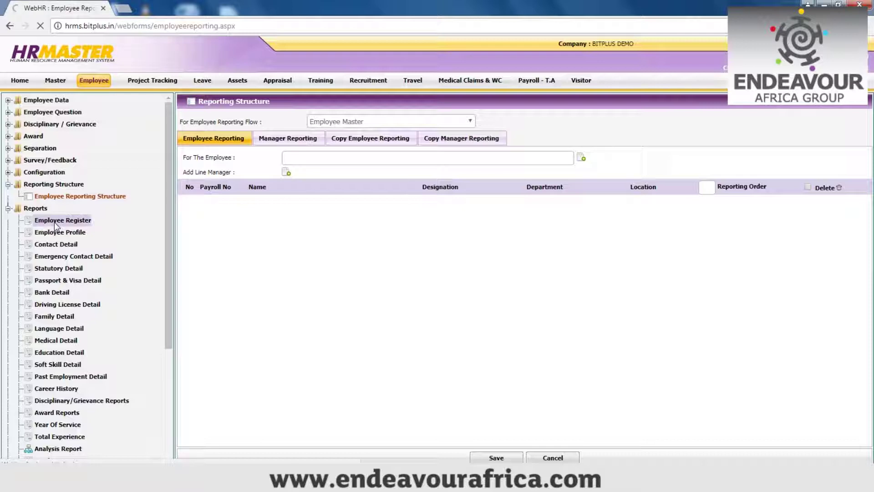
pyautogui.click(56, 223)
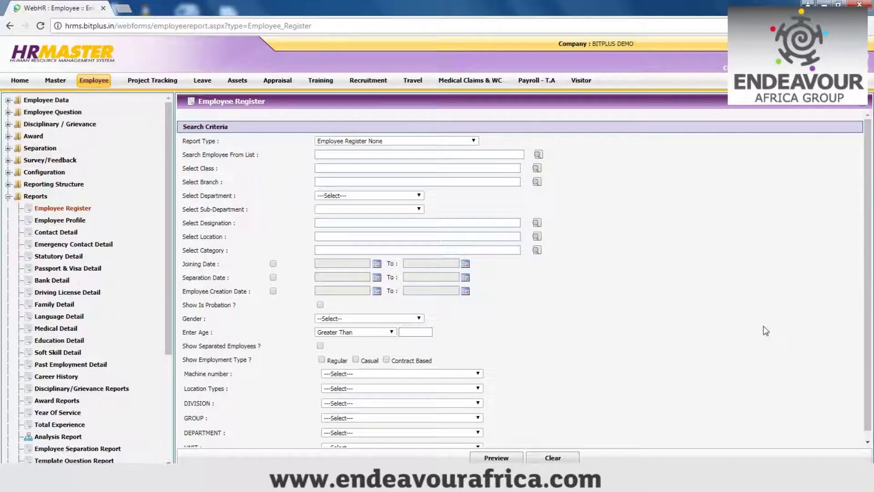
pyautogui.scroll(-1, 865, 337)
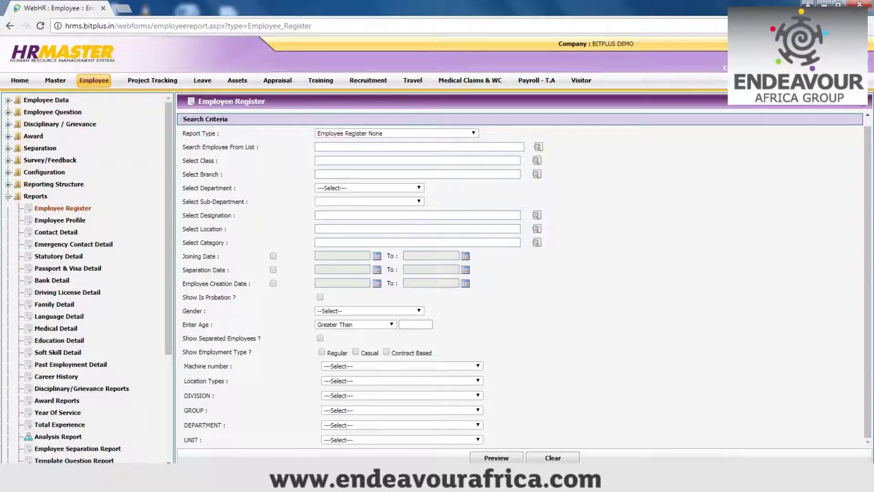
pyautogui.click(473, 481)
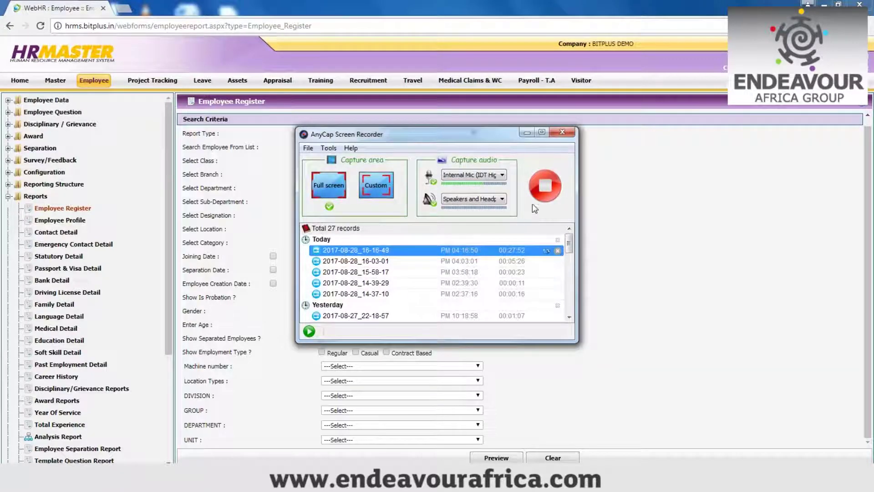